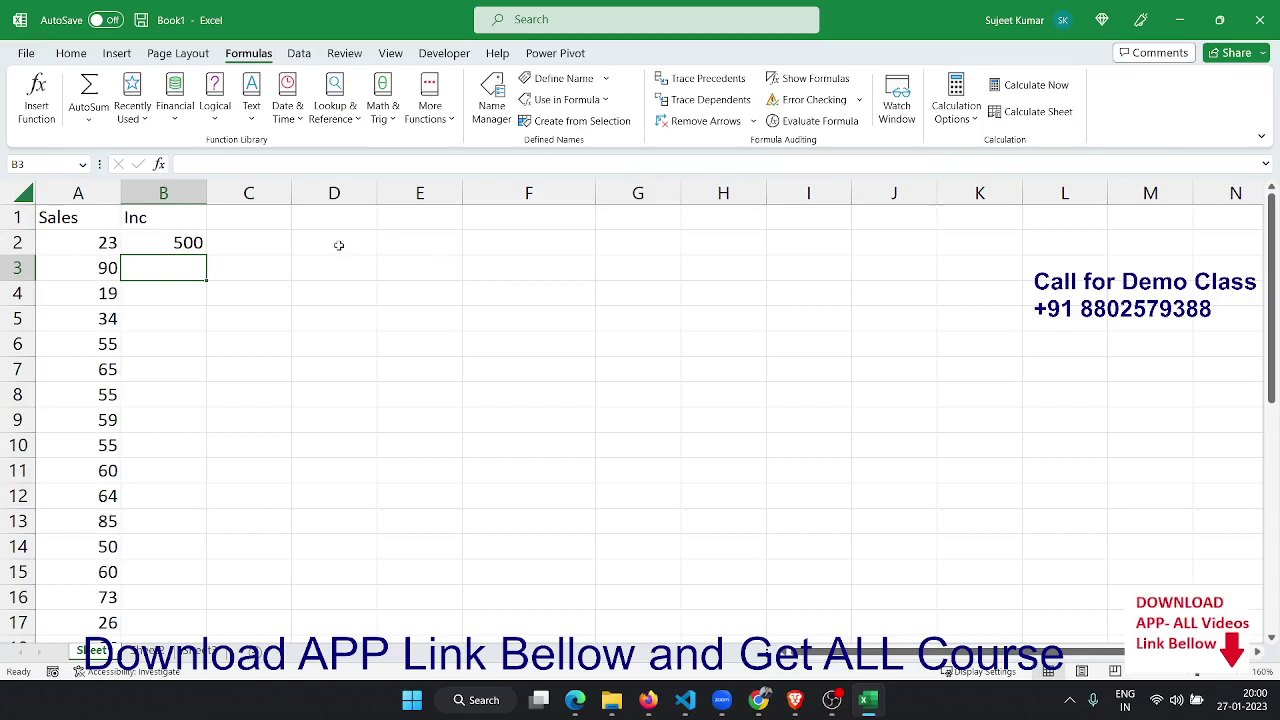
click(169, 243)
double_click(174, 243)
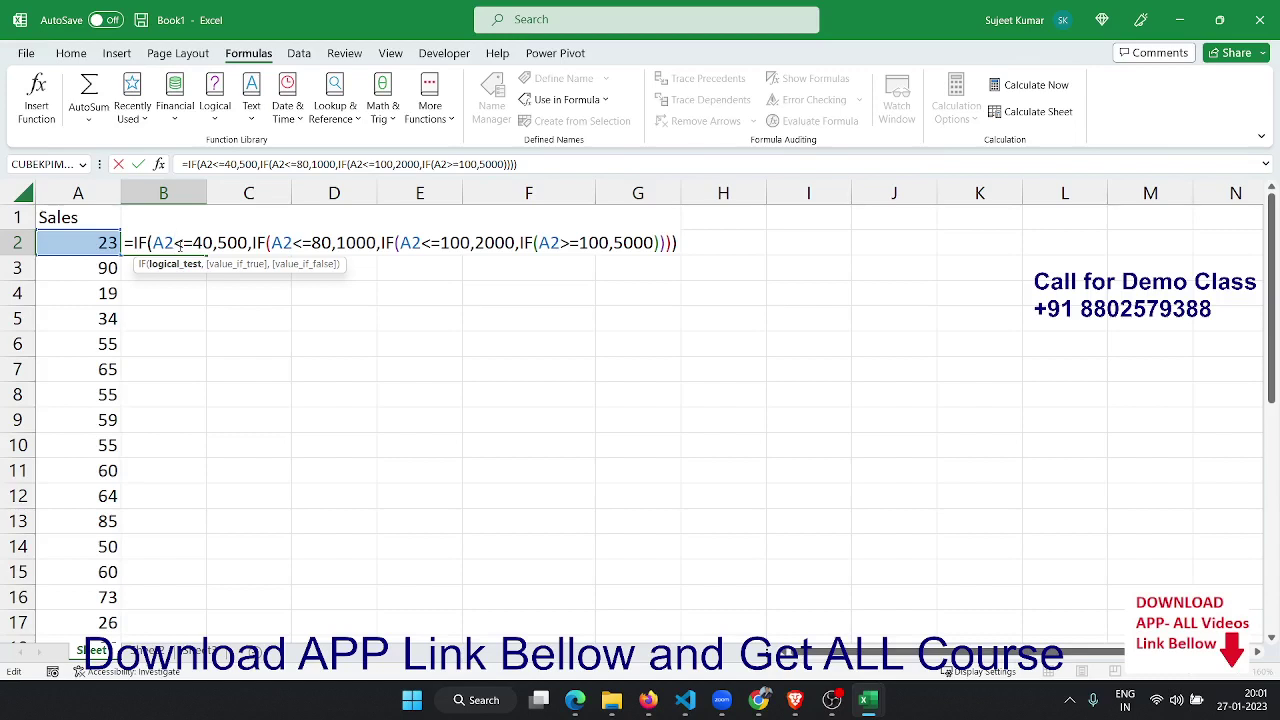
key(Return)
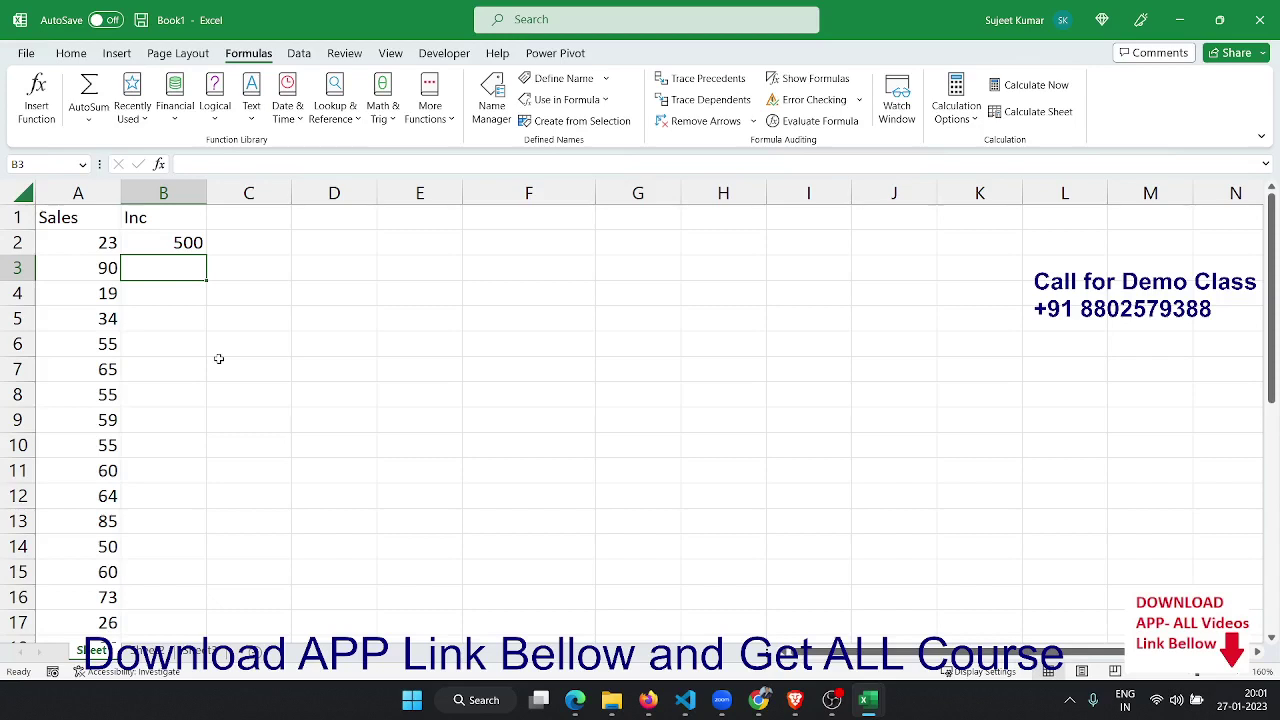
- Enter =INC(A3) in B3 to get the incentive for A3's sales
text(=)
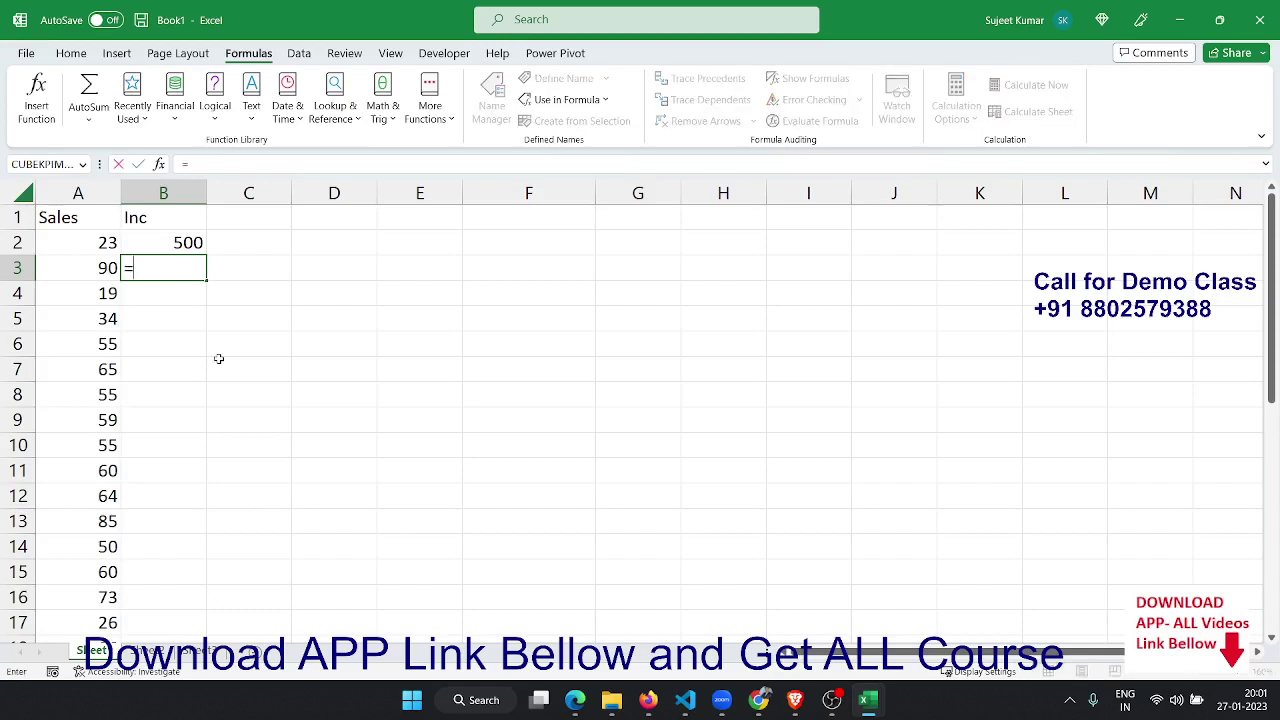
text(in)
key(Tab)
text(a3)
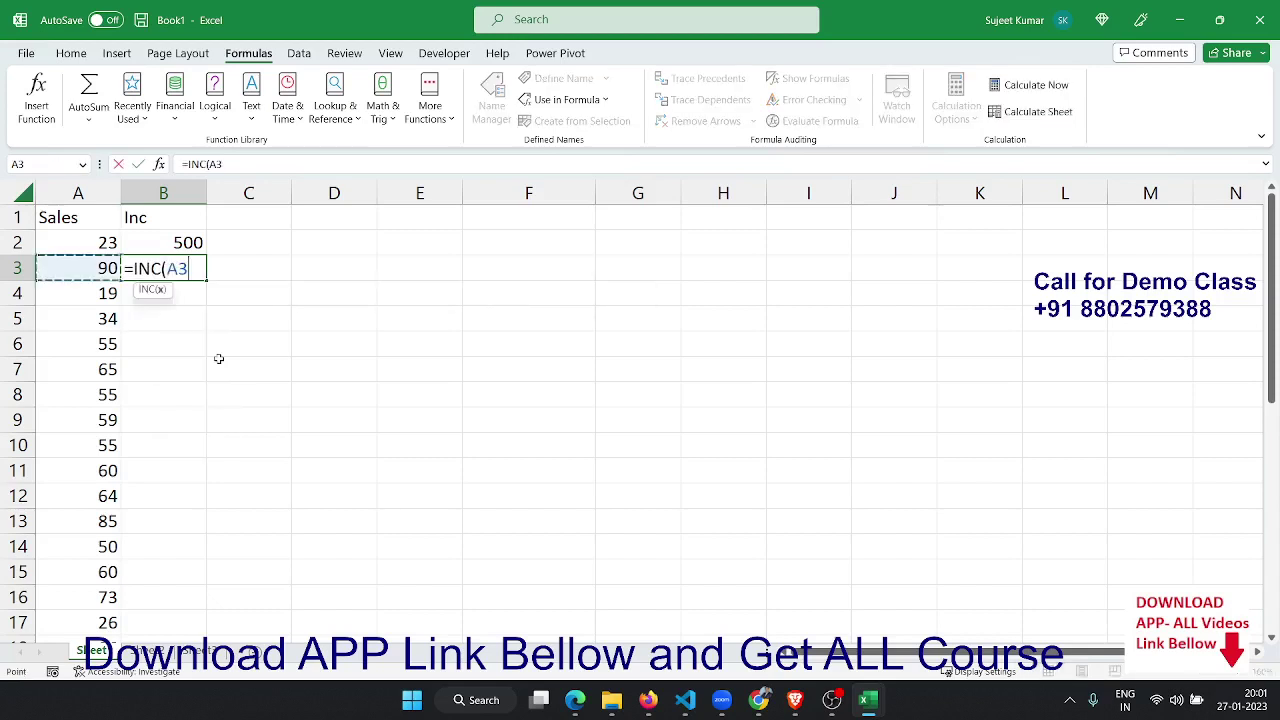
key(Return)
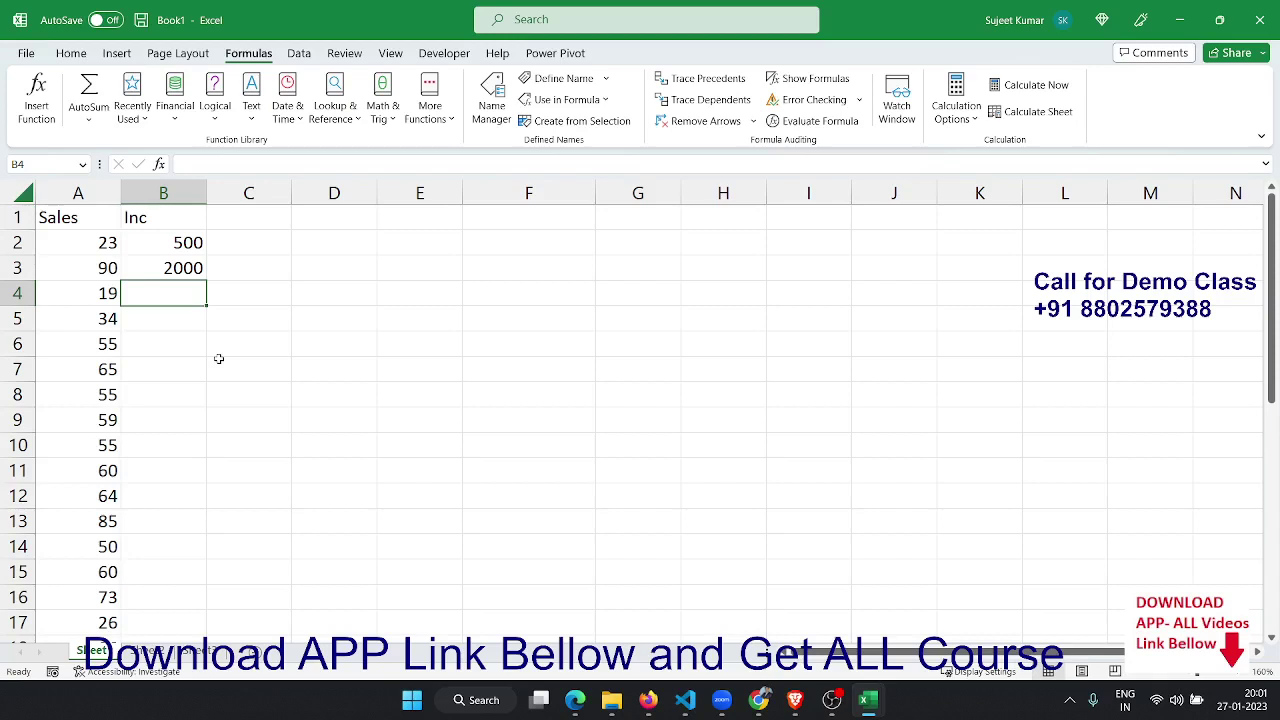
- Change A2's sales value to 90 and check B2's recalculated incentive
key(Up)
key(Left)
key(Up)
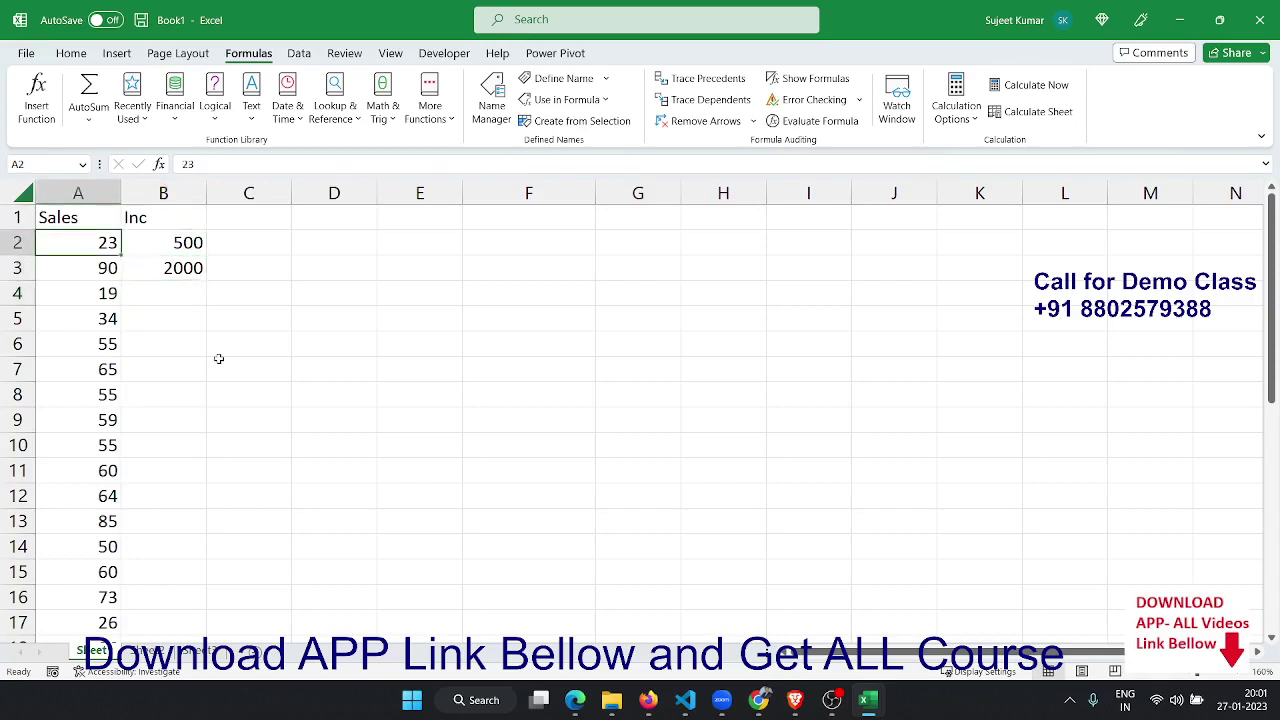
text(90)
key(Return)
key(Up)
key(Right)
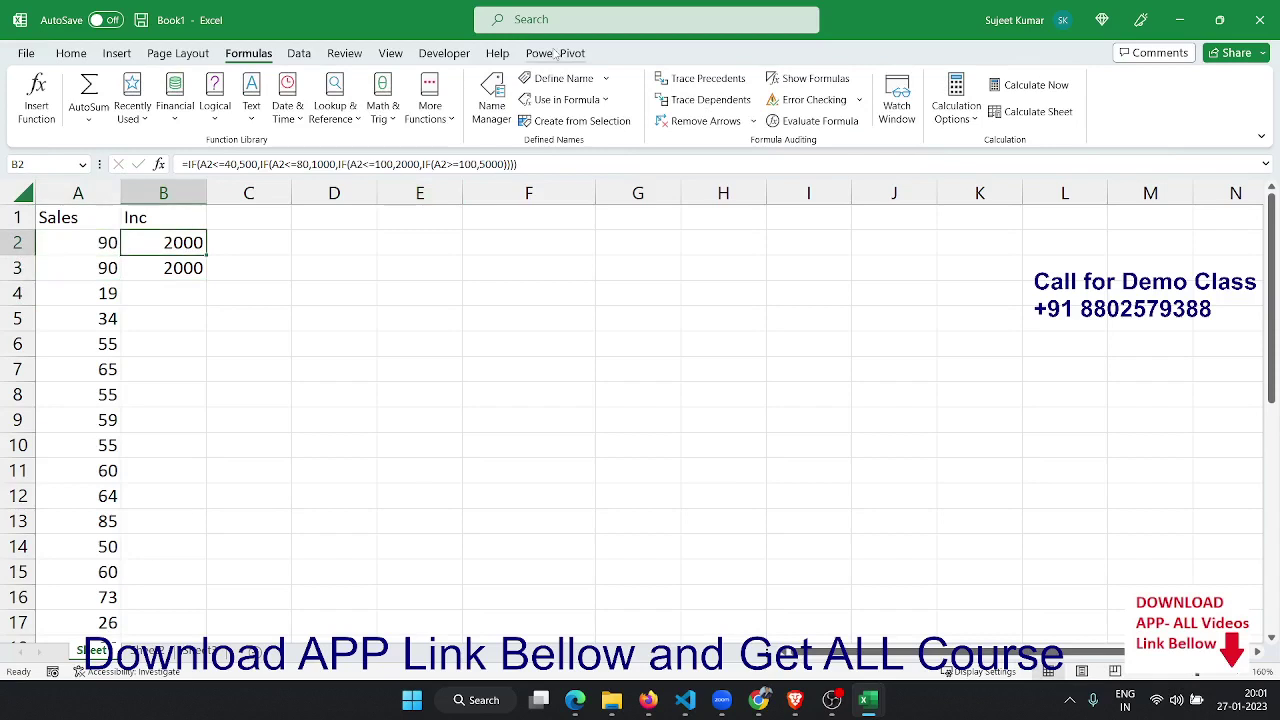
- On a blank sheet, put 80 in E6 and =INC(E6) in H6, then return to the sales sheet
click(152, 651)
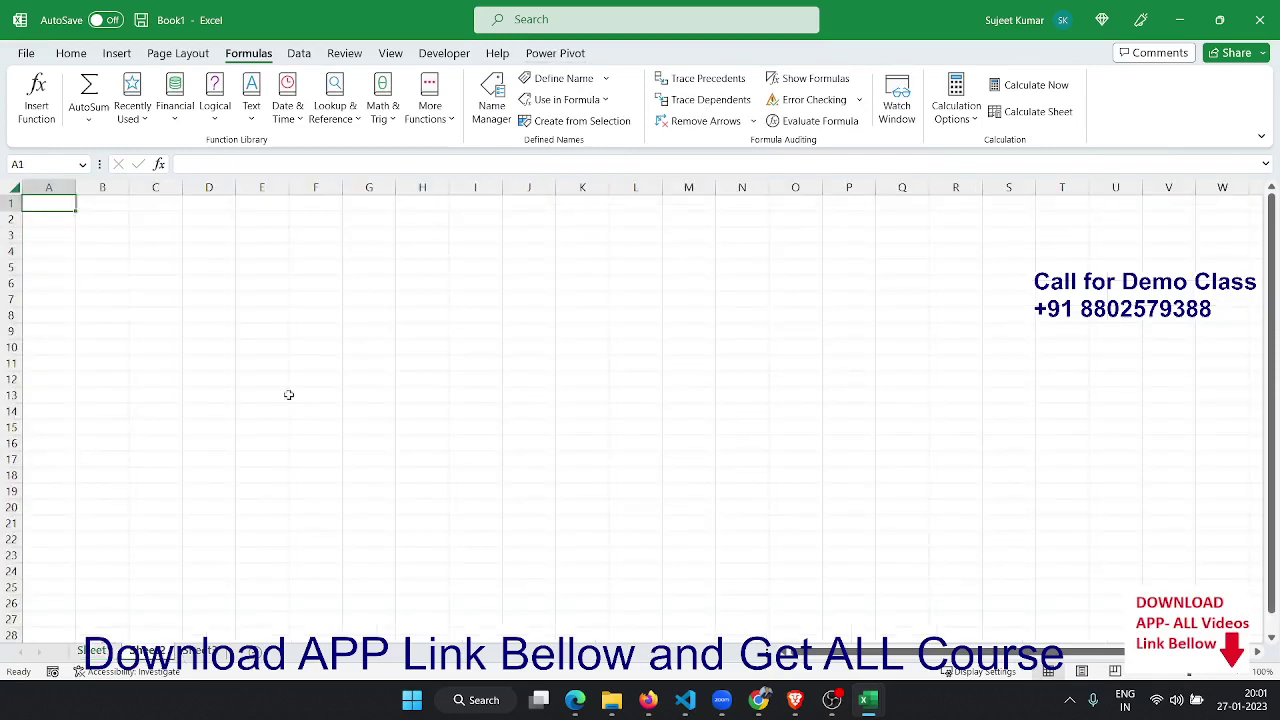
click(282, 284)
text(80)
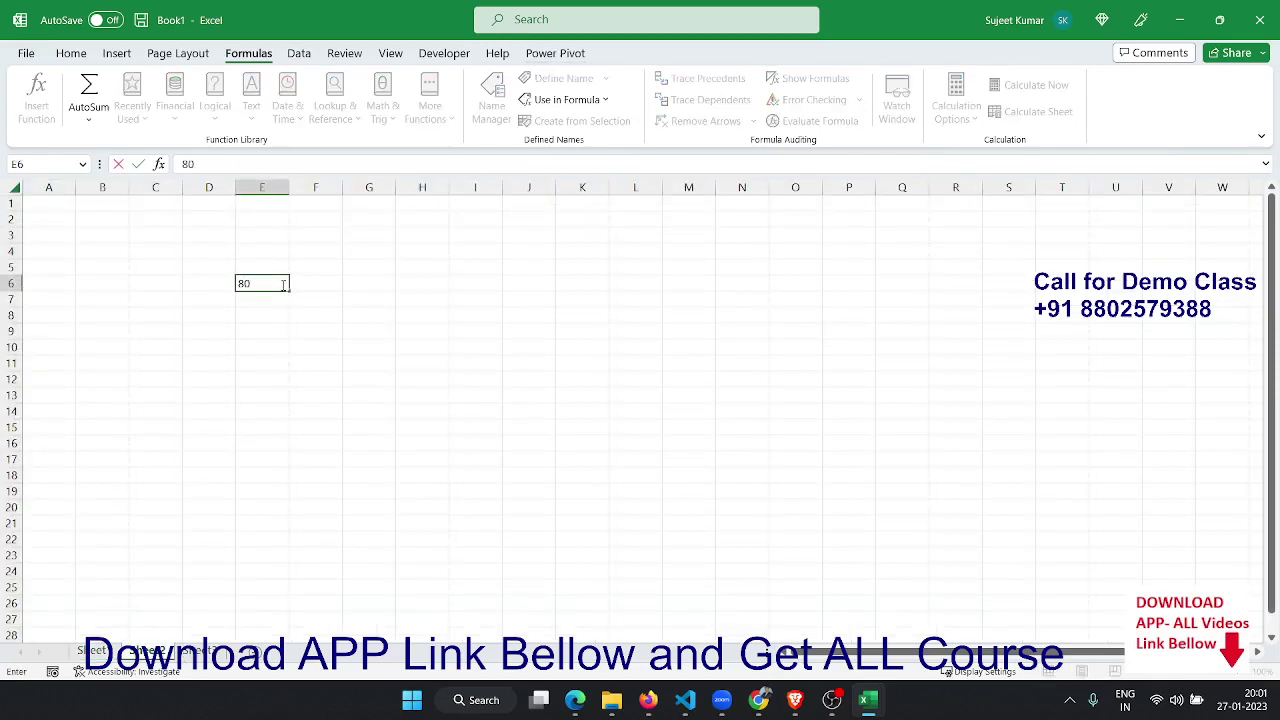
key(Right)
key(Right)
key(Right)
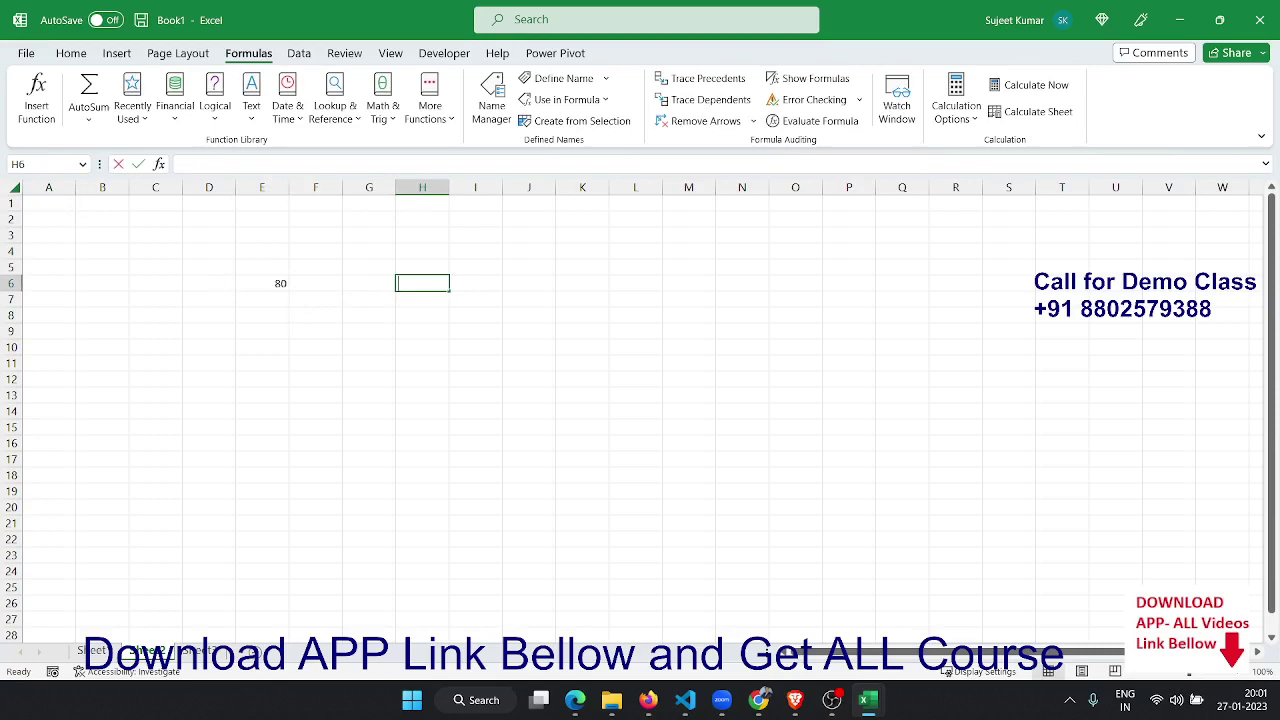
text(=i)
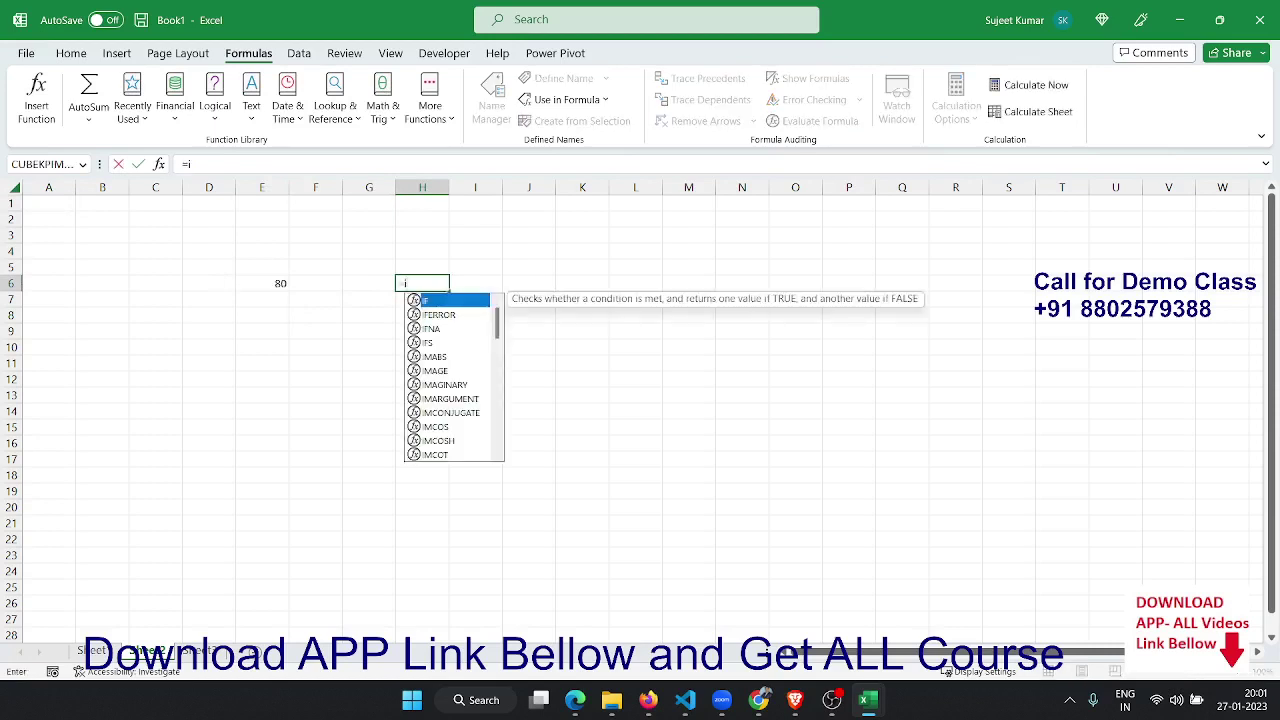
text(n)
key(Tab)
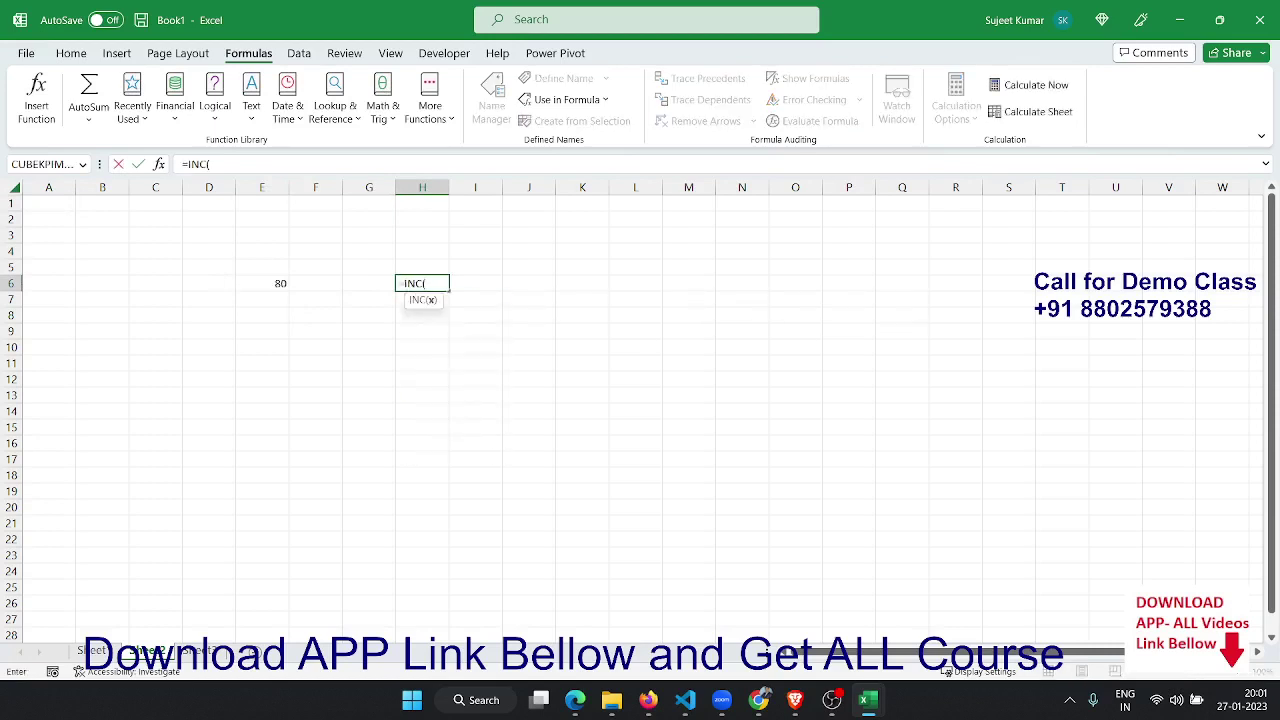
click(264, 287)
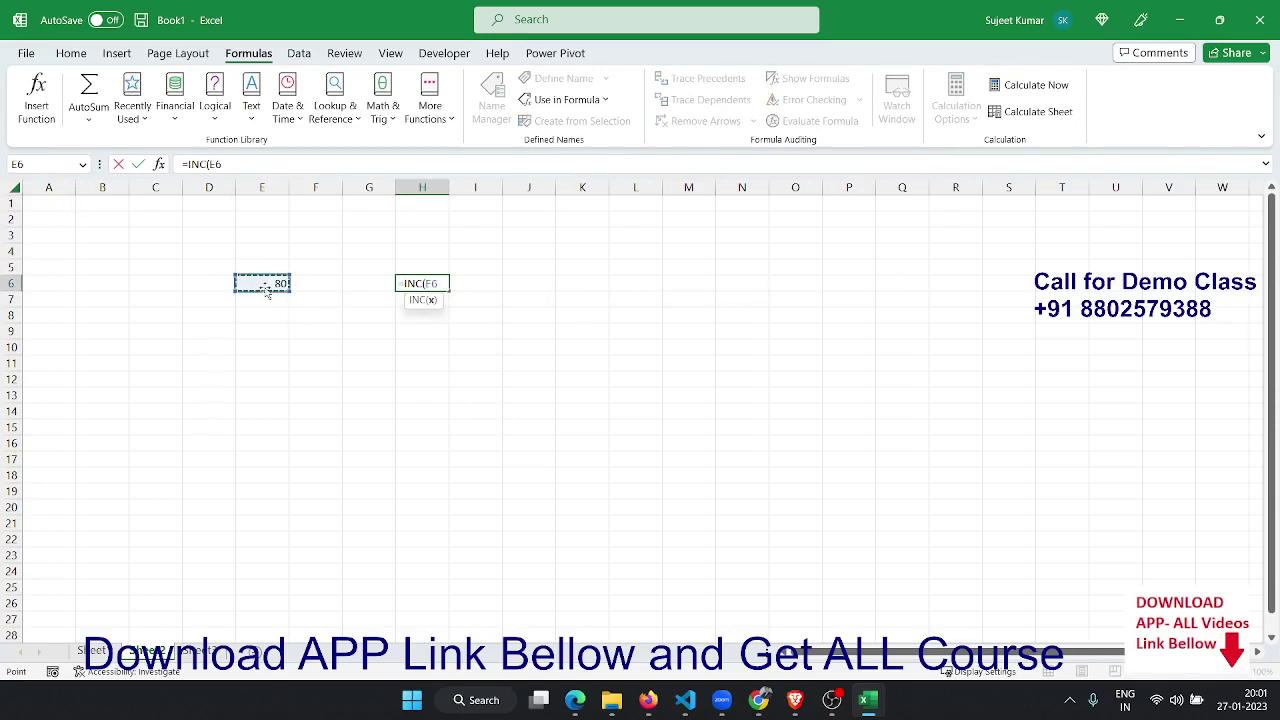
key(Return)
key(Up)
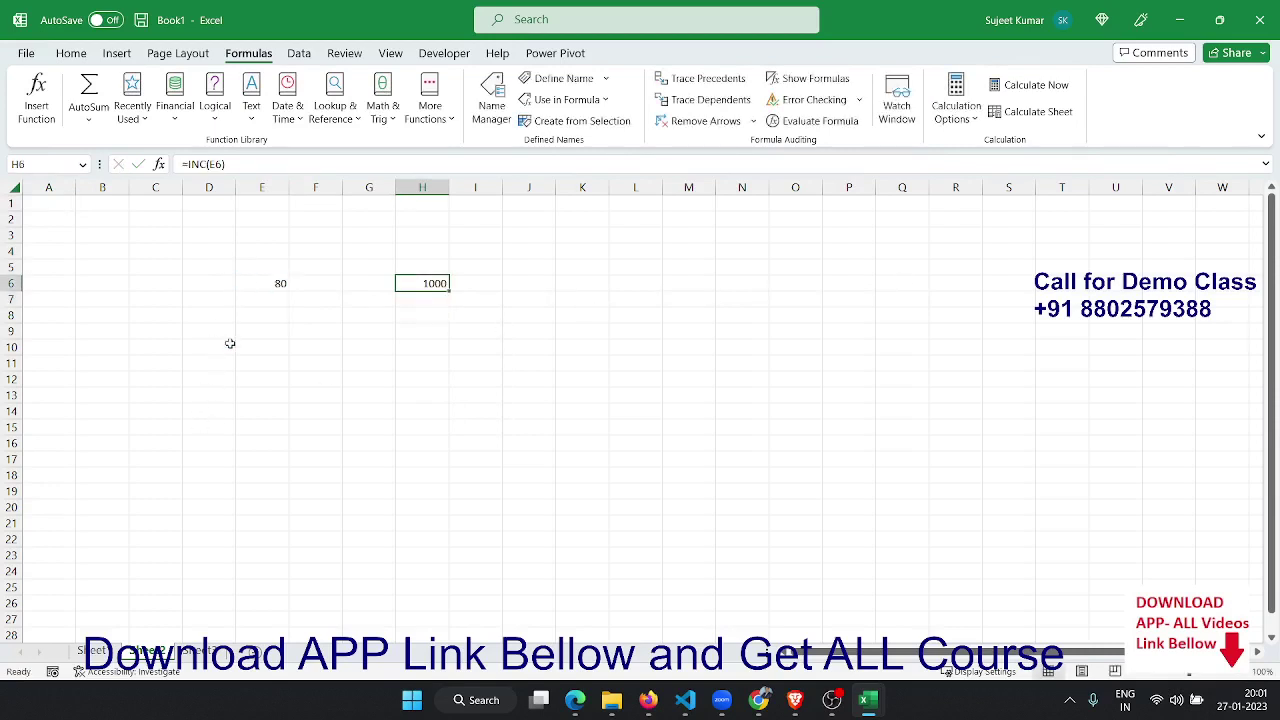
click(95, 650)
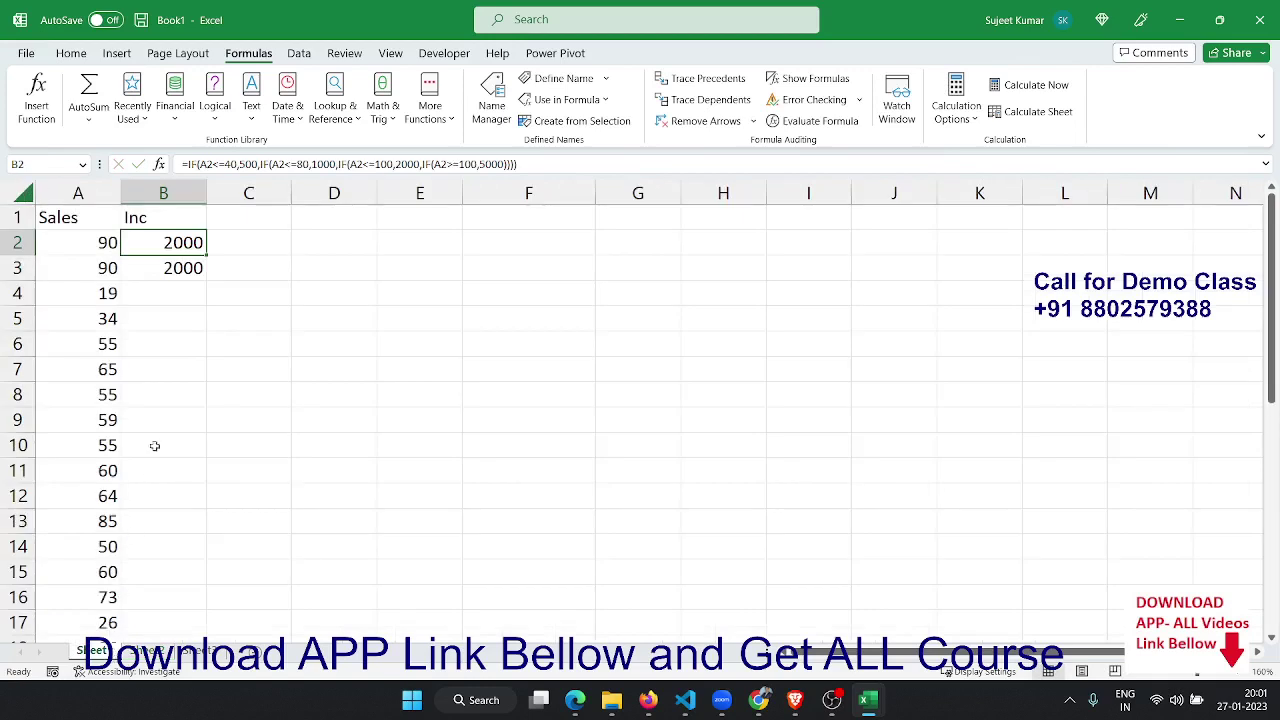
- Clear B3's INC formula and copy the IF formula text from B2
click(192, 270)
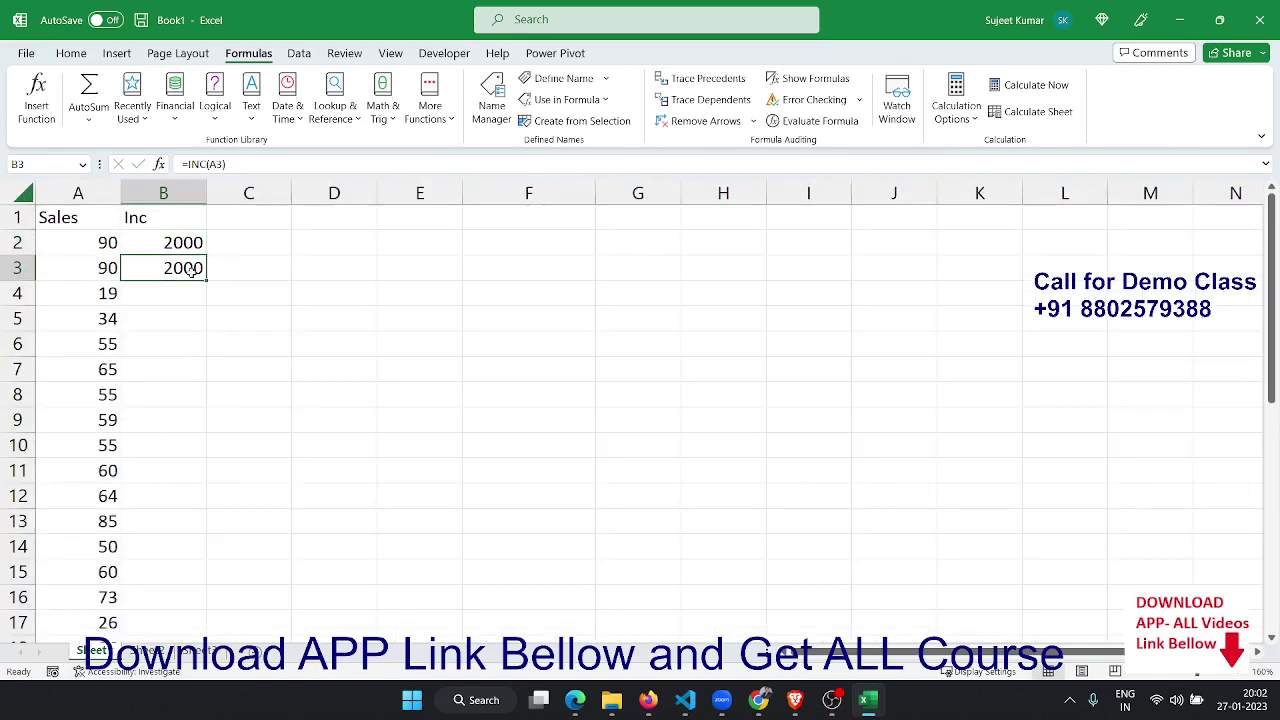
key(Delete)
key(Up)
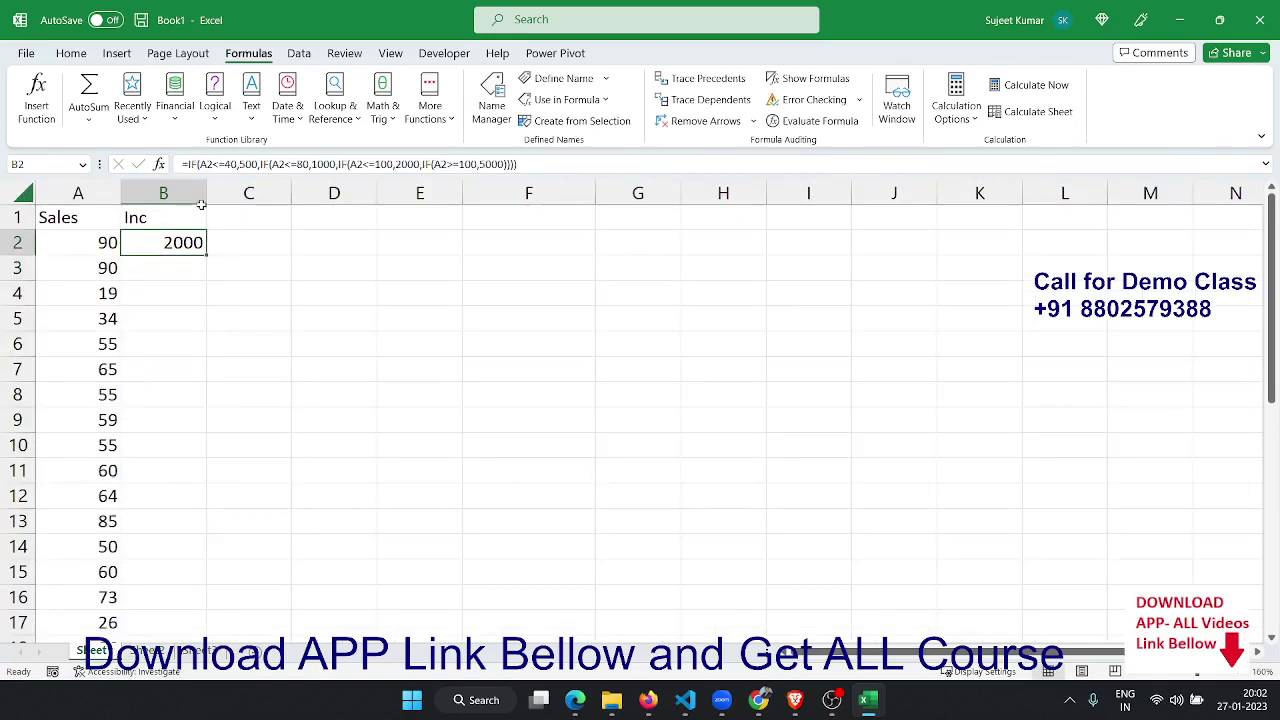
click(515, 164)
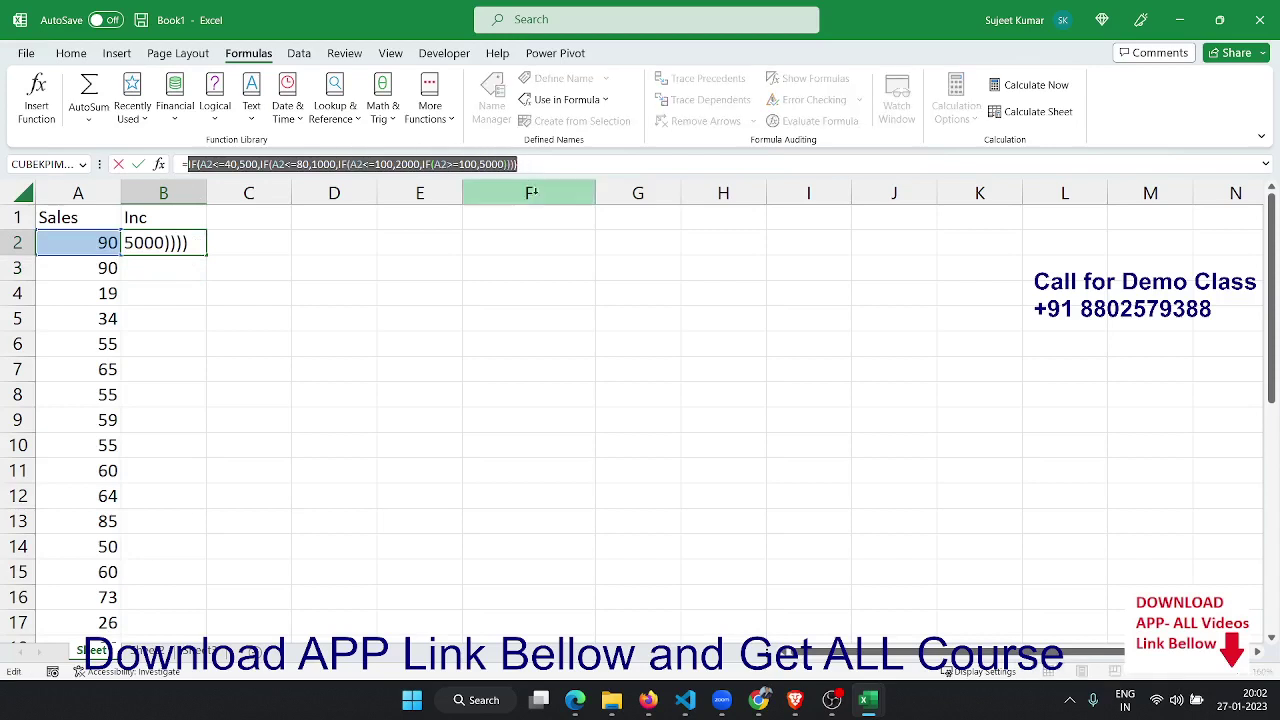
key(Escape)
- Start a LAMBDA in C2 with parameter x and paste the copied IF formula as its calculation
click(278, 245)
text(=)
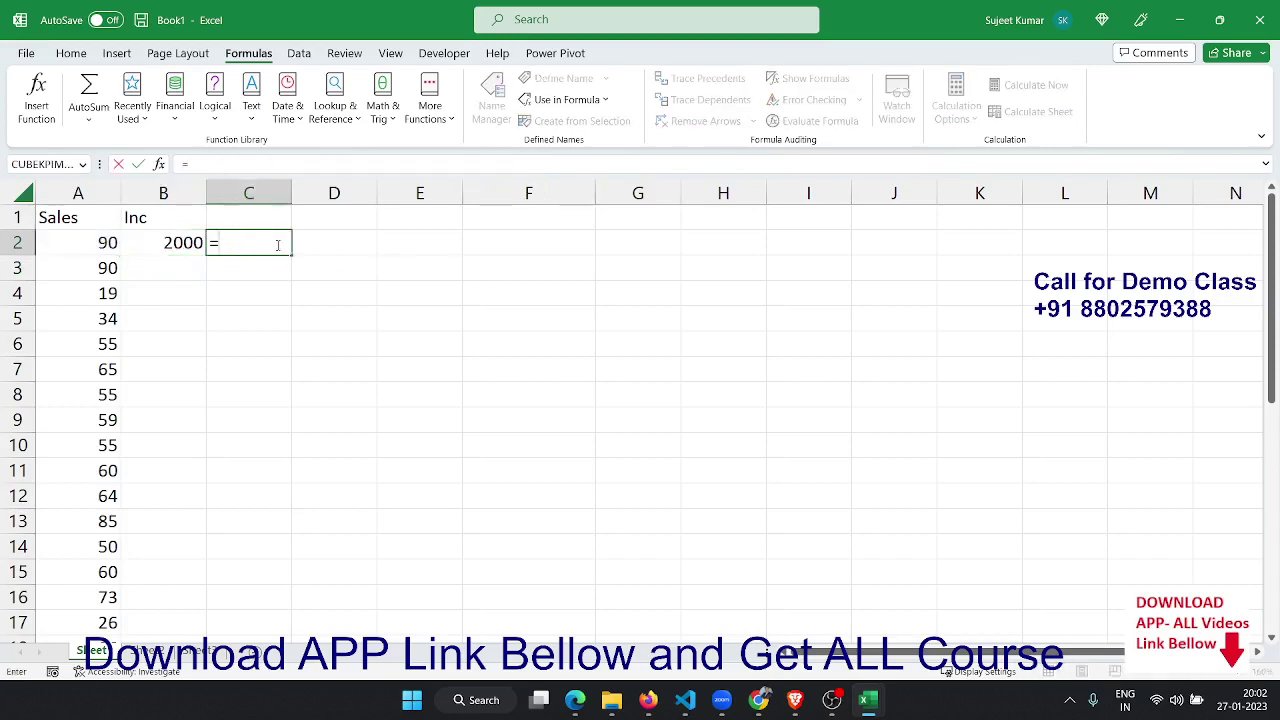
text(la)
key(Tab)
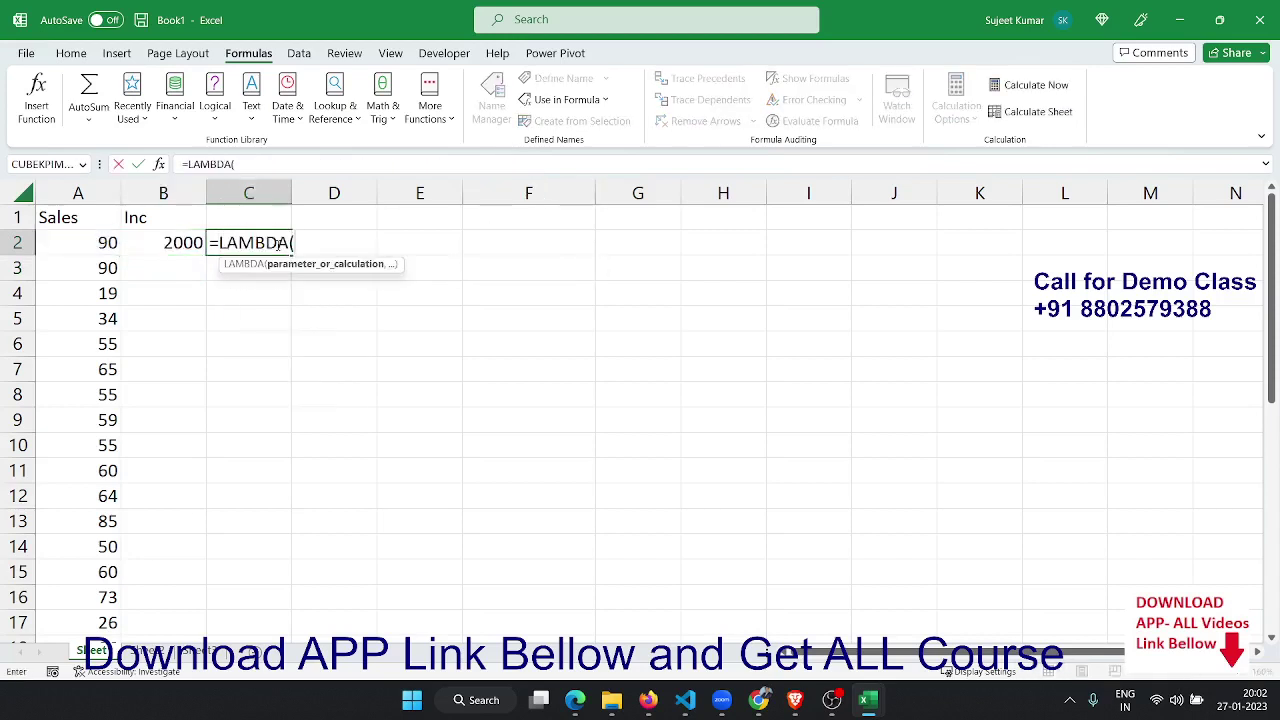
text(x)
key(BackSpace)
text(y)
key(BackSpace)
text(x,)
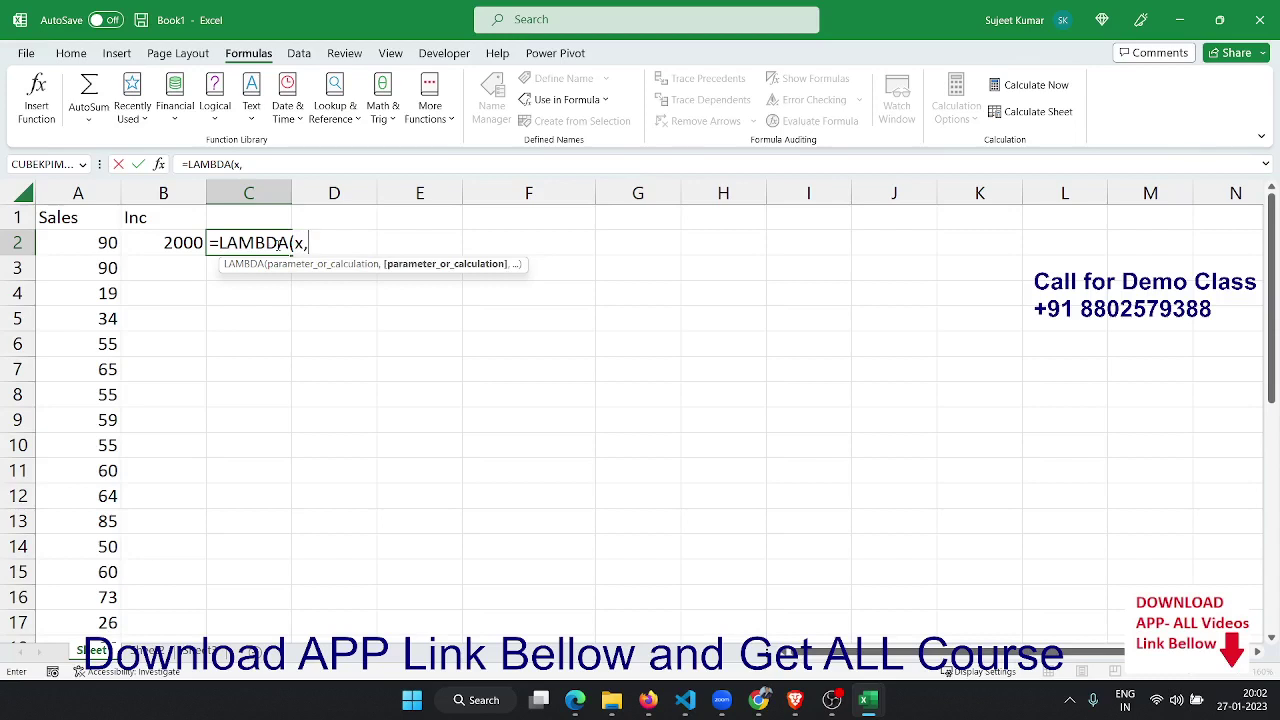
text(IF(A2<=40,500,IF(A2<=80,1000,IF(A2<=100,2000,IF(A2>=100,5000)))))
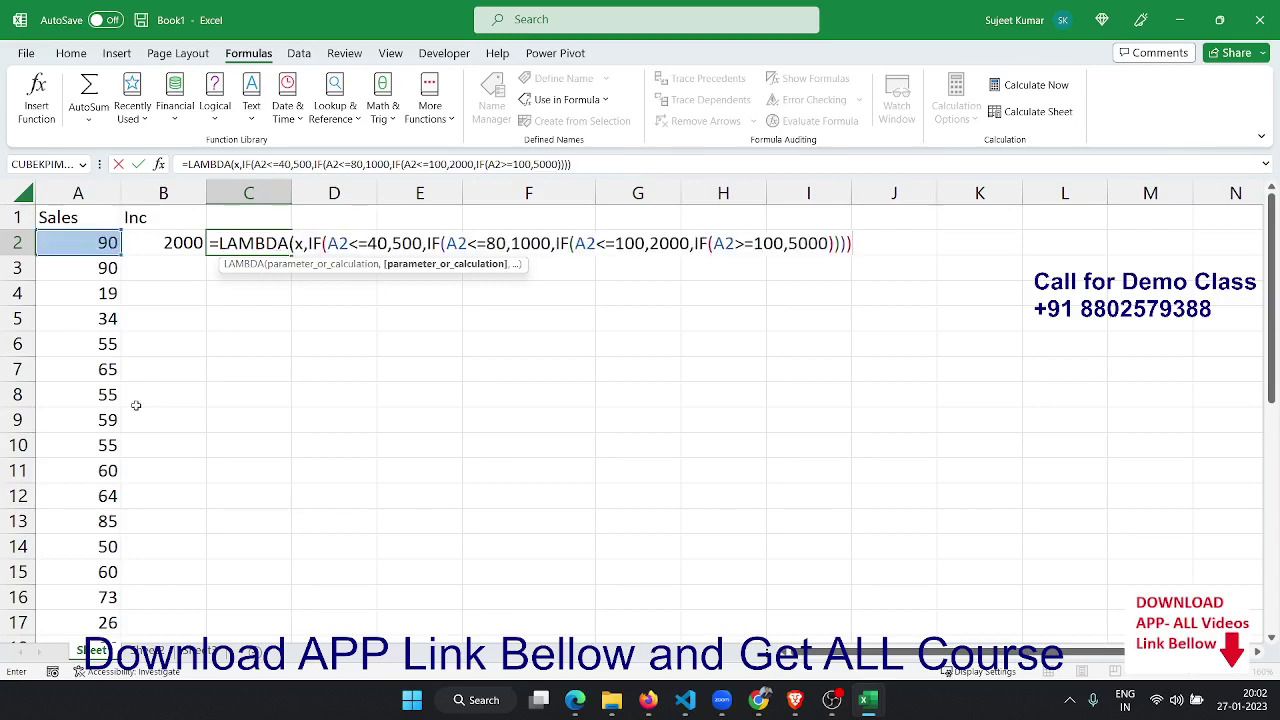
- Replace the A2 reference in each of the four IF tests with x
click(349, 243)
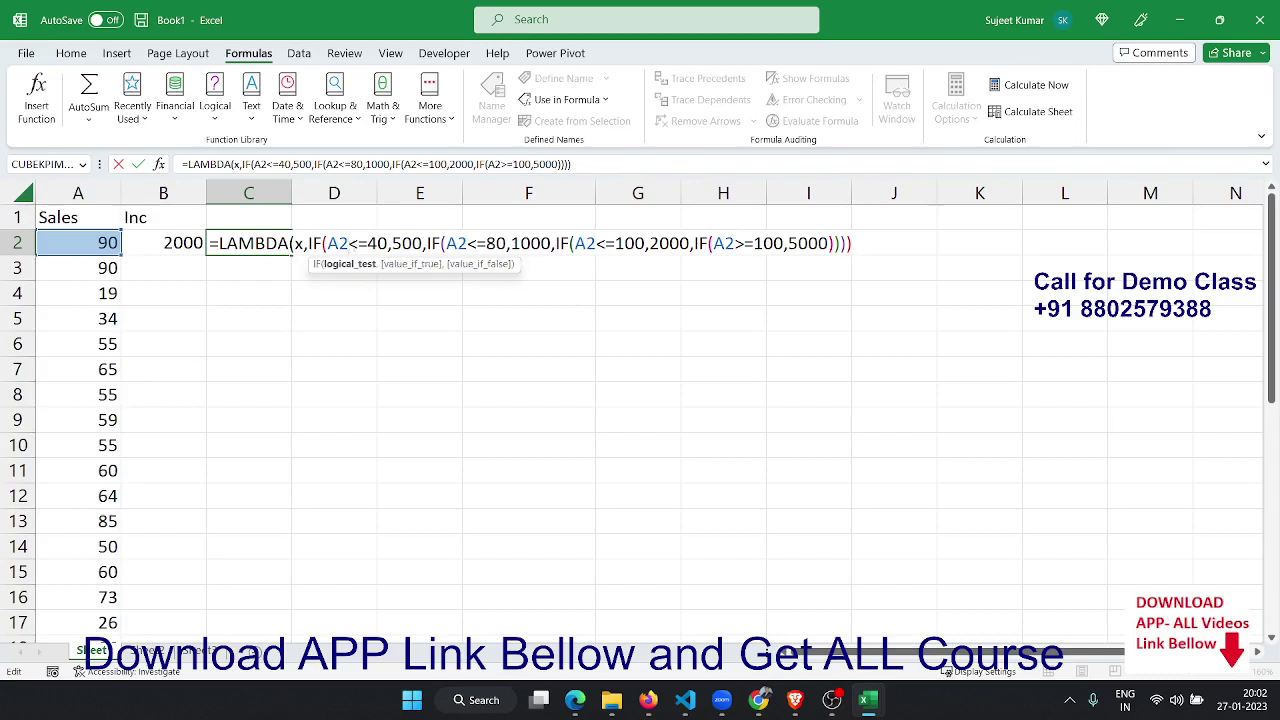
key(BackSpace)
key(BackSpace)
text(x)
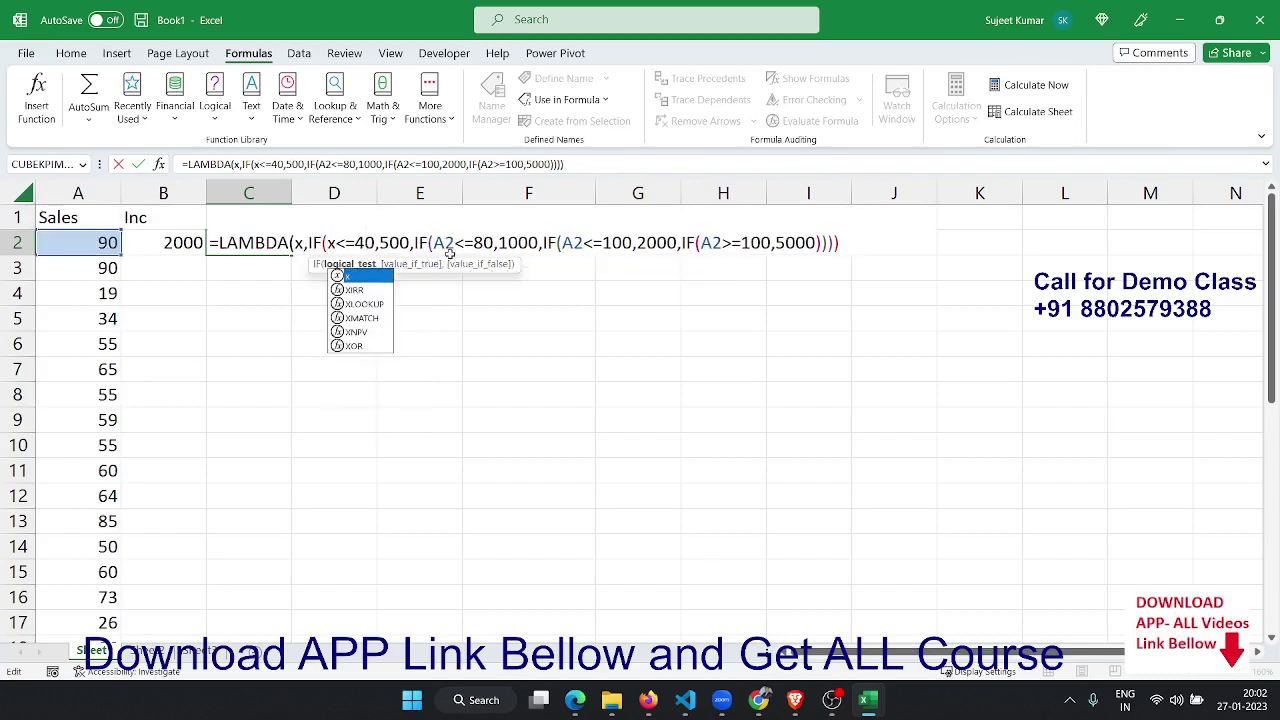
click(455, 243)
key(BackSpace)
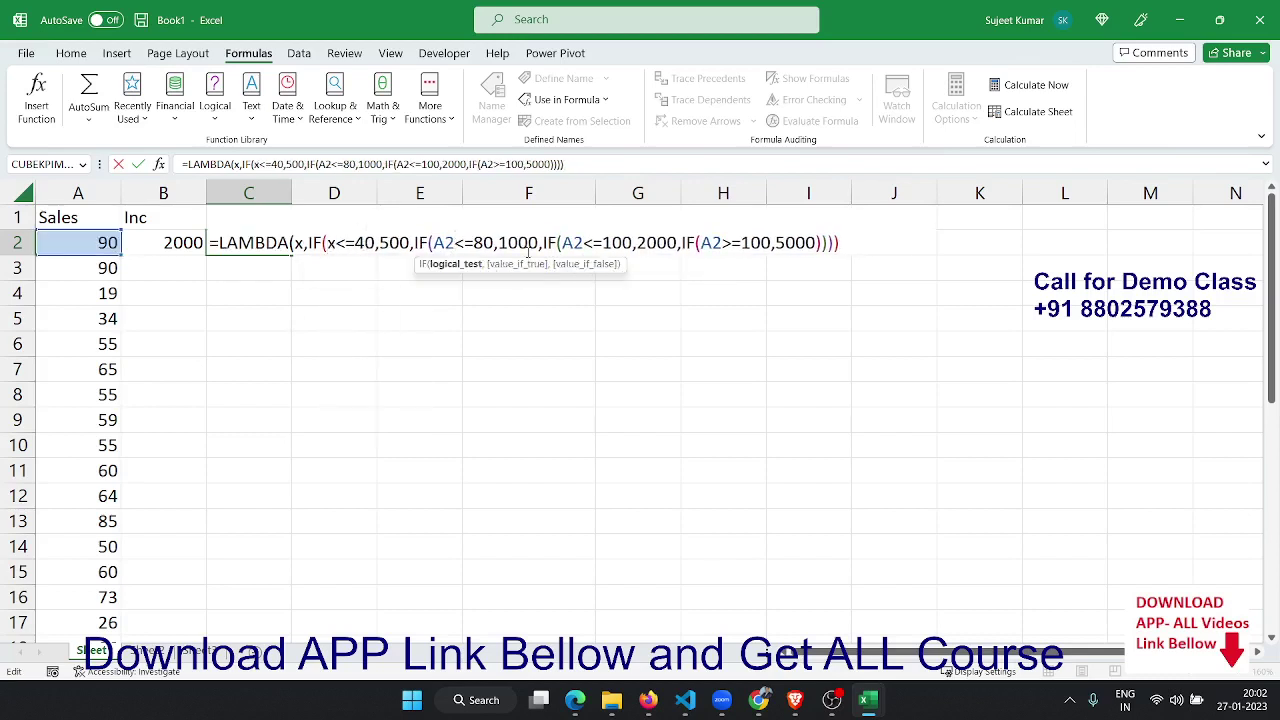
key(BackSpace)
text(x)
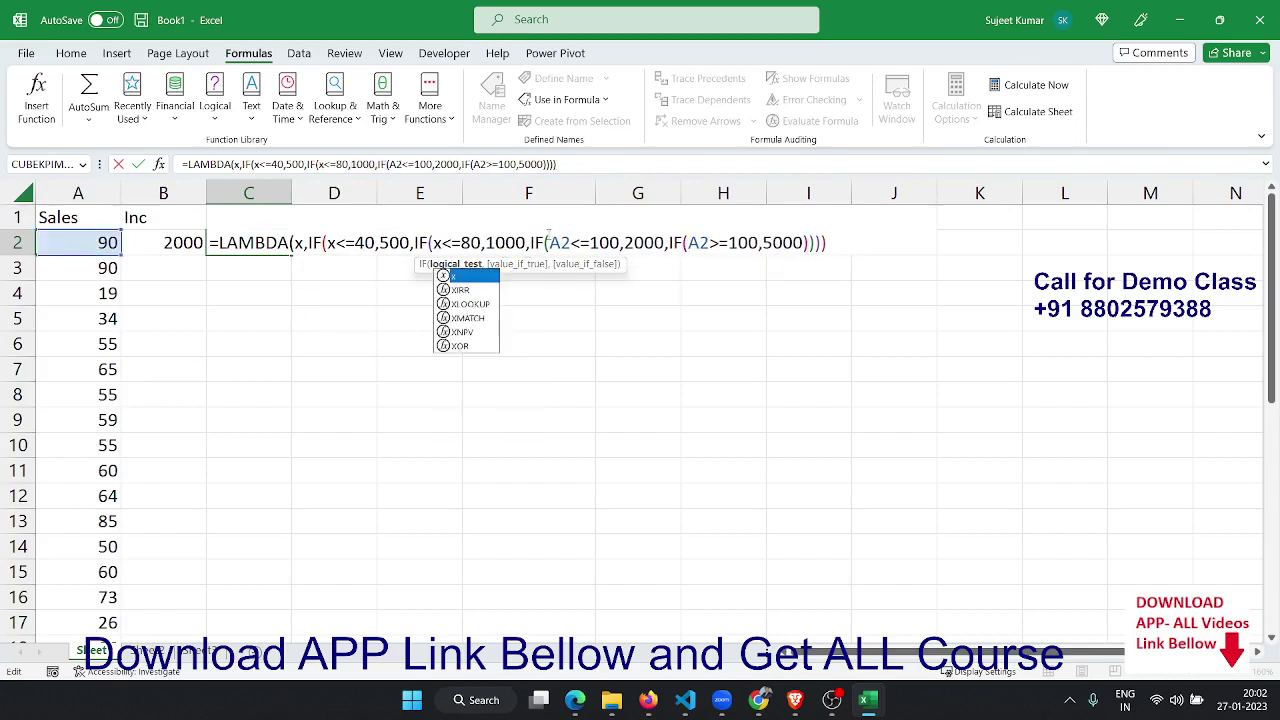
click(570, 243)
key(BackSpace)
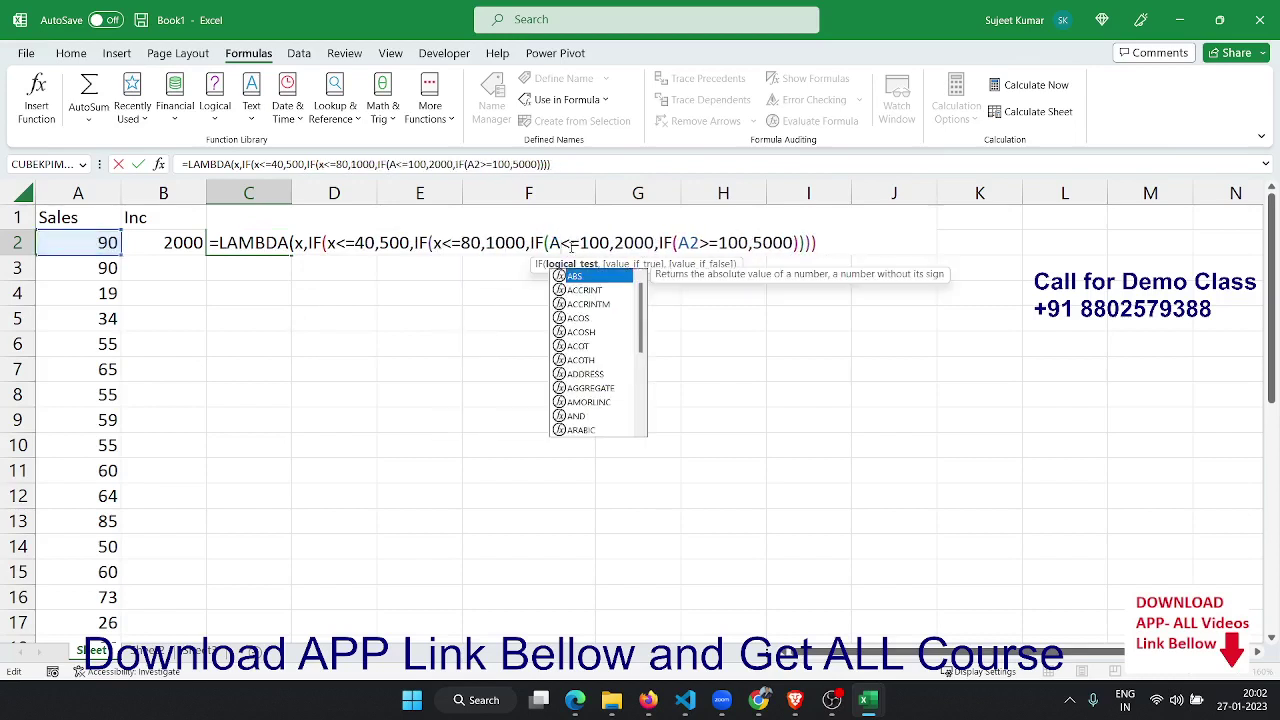
text(x)
key(BackSpace)
text(x)
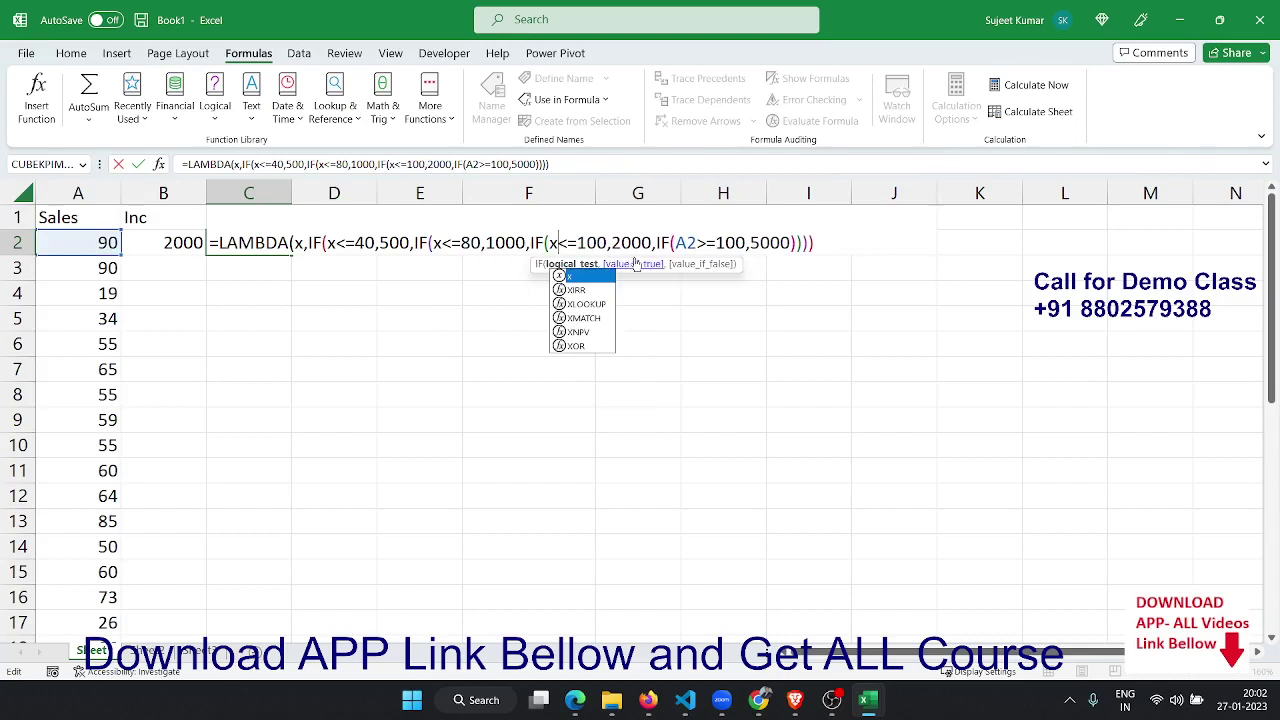
click(688, 243)
key(BackSpace)
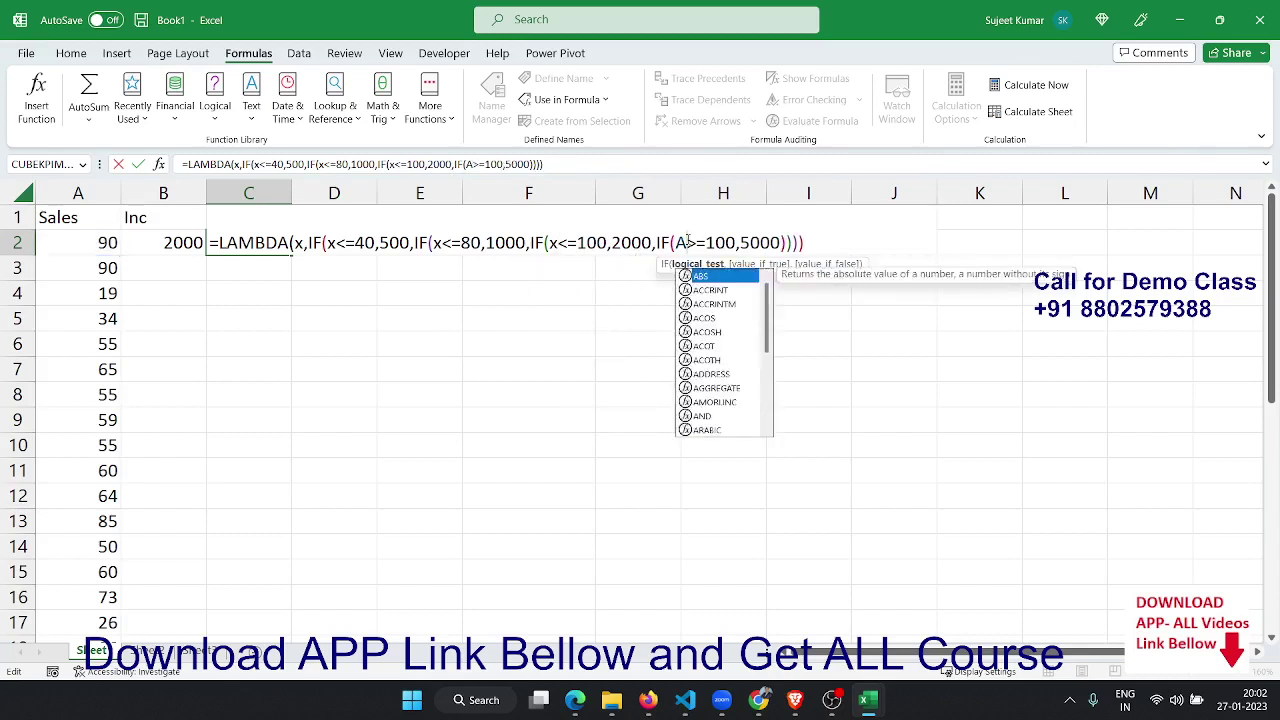
key(BackSpace)
key(BackSpace)
text(x)
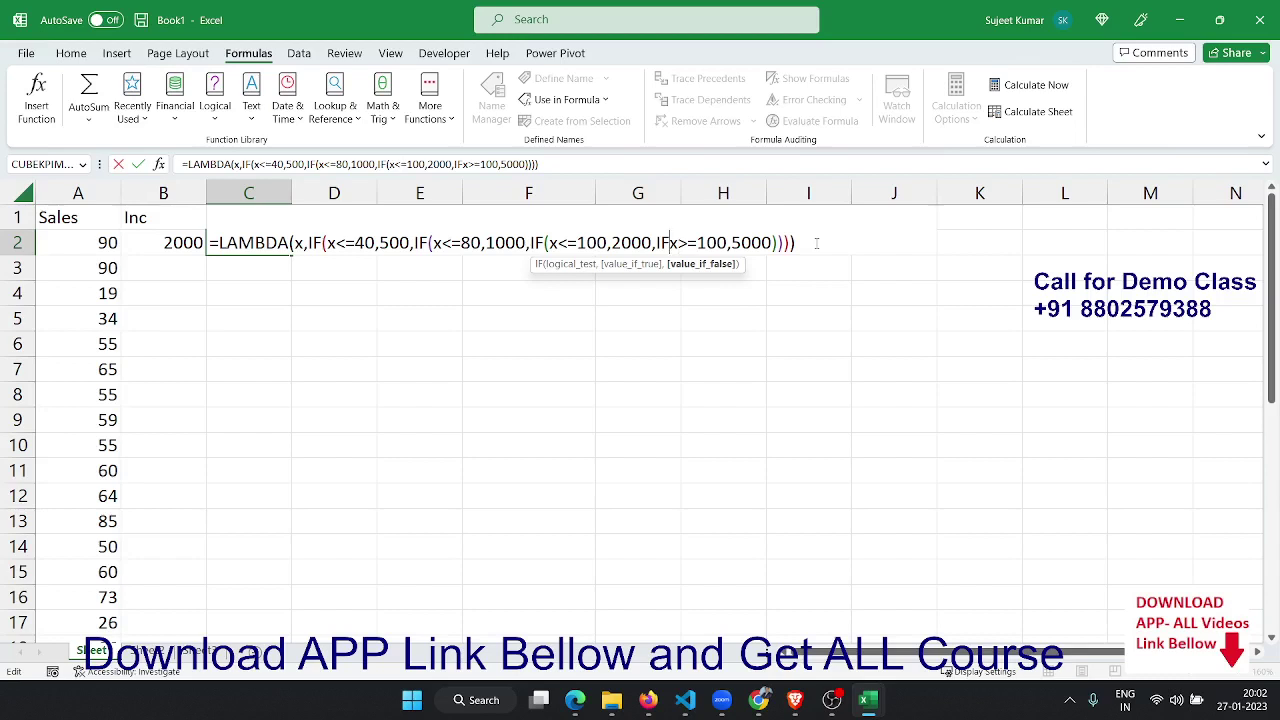
- Add the missing '(' after the last IF and commit C2's LAMBDA formula
key(Left)
text(()
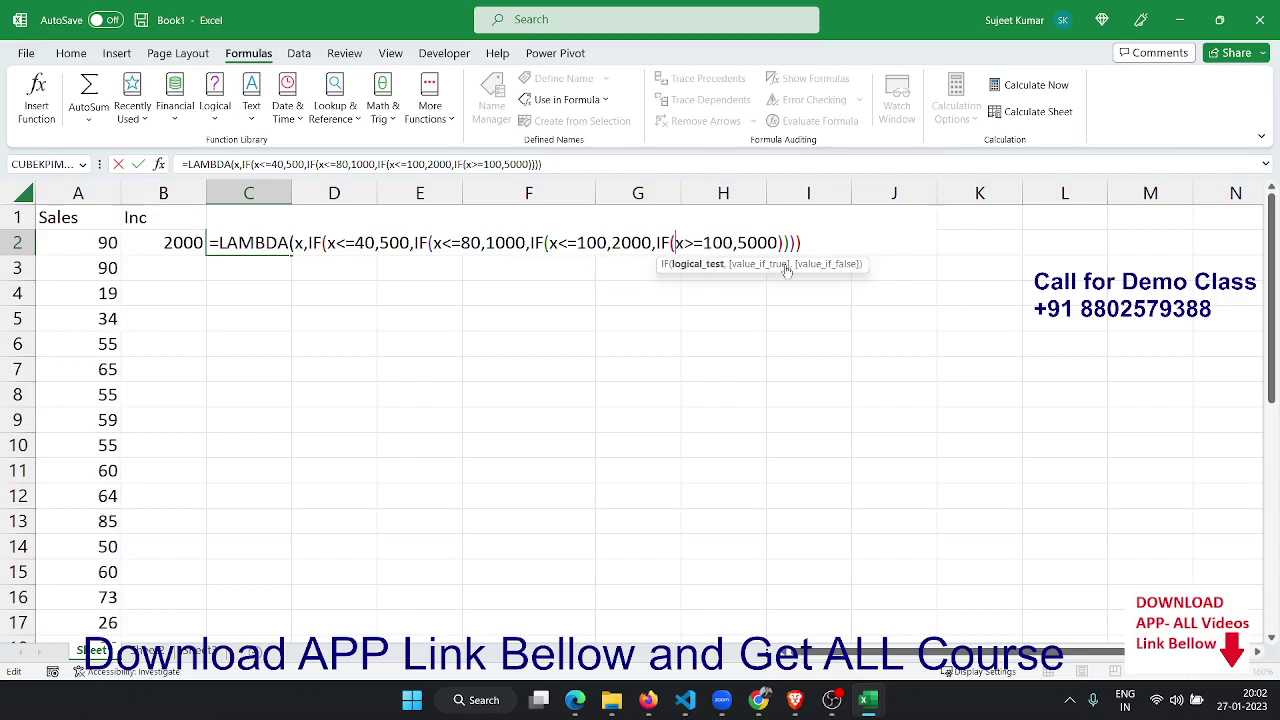
key(End)
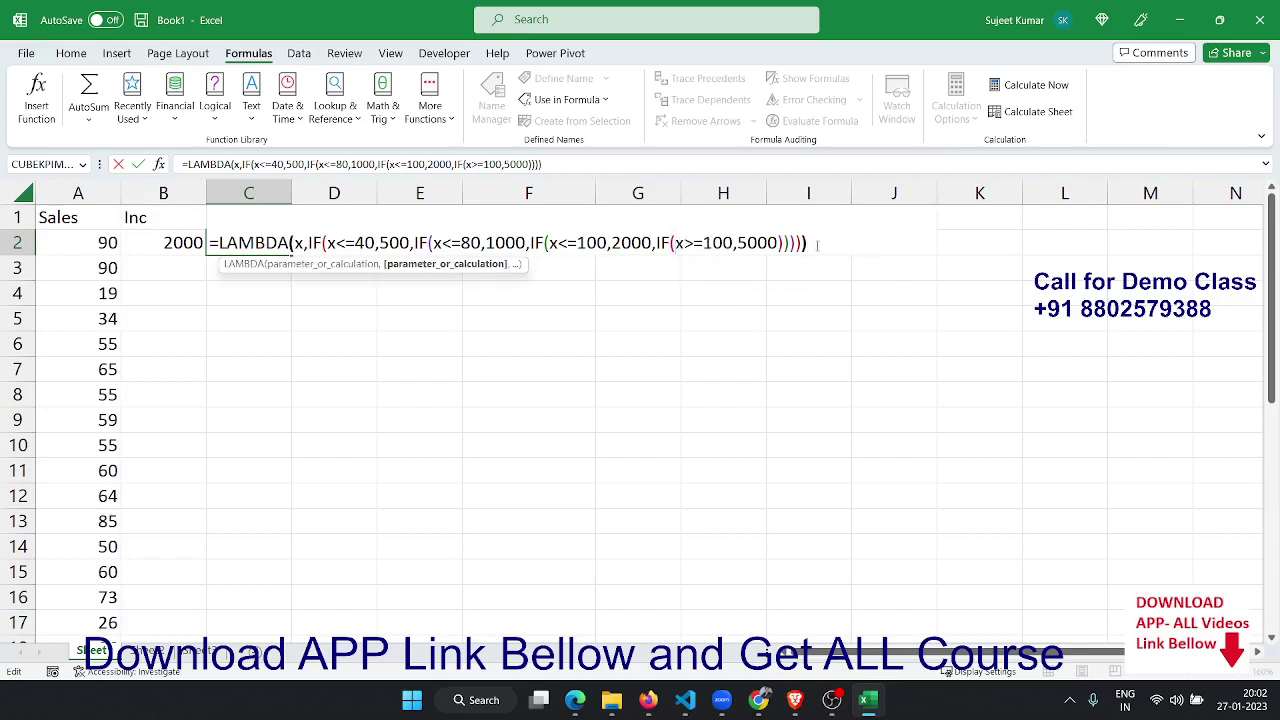
key(Return)
key(Up)
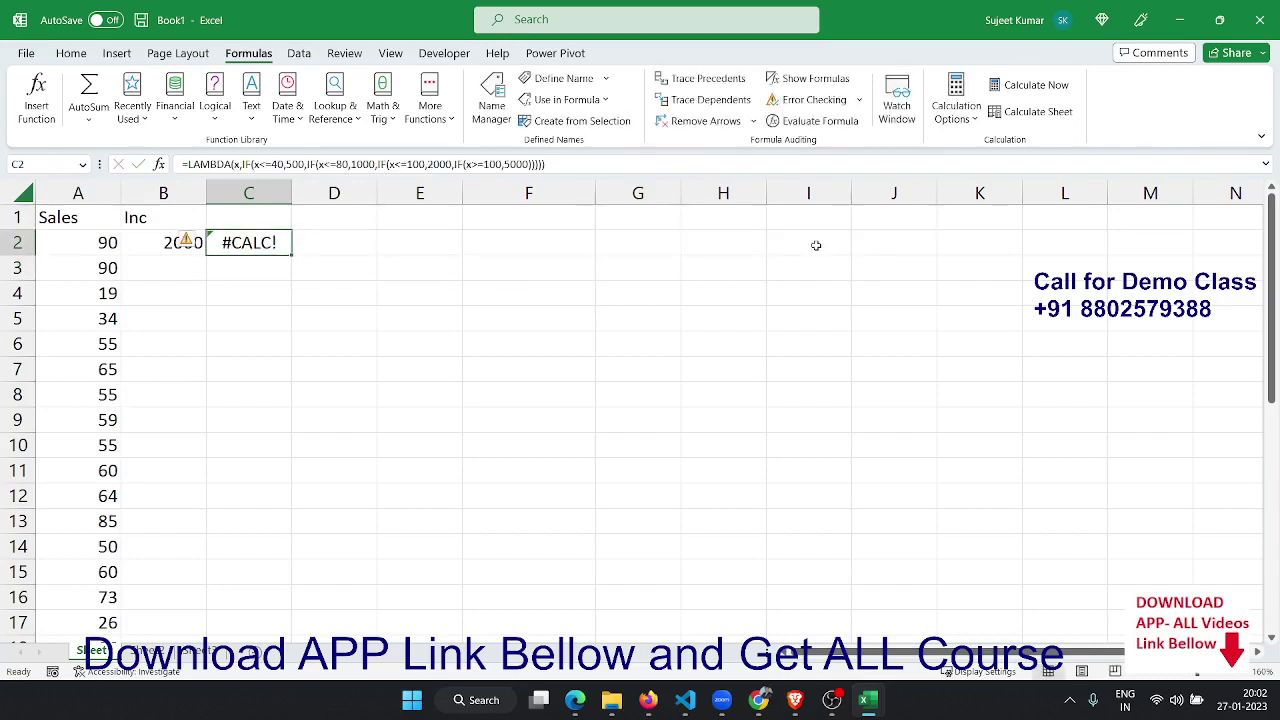
key(F2)
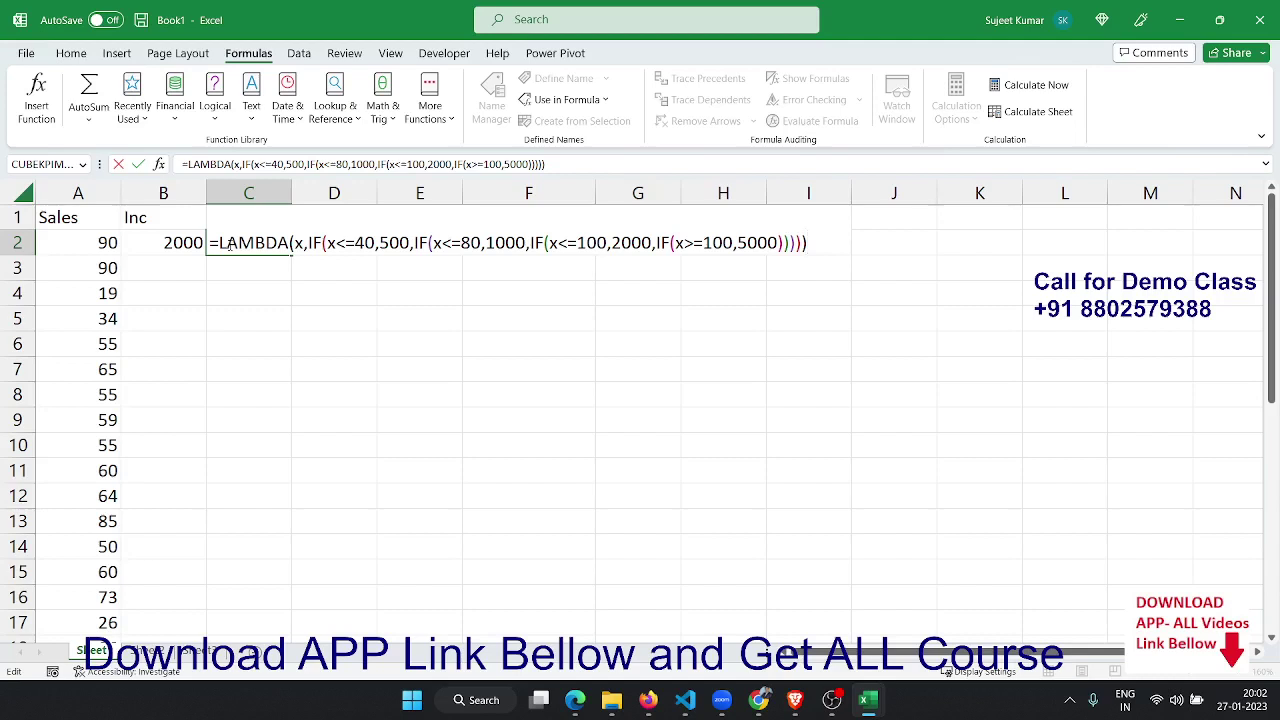
drag(810, 242, 47, 243)
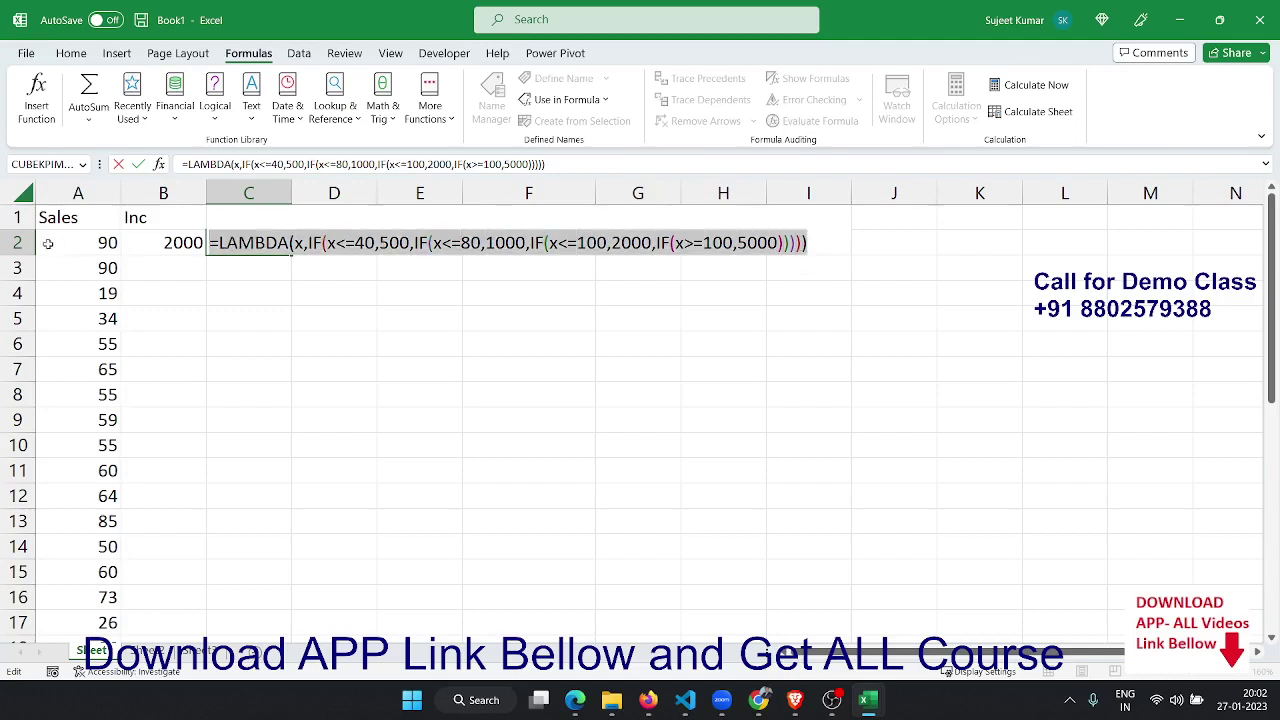
key(ctrl+Return)
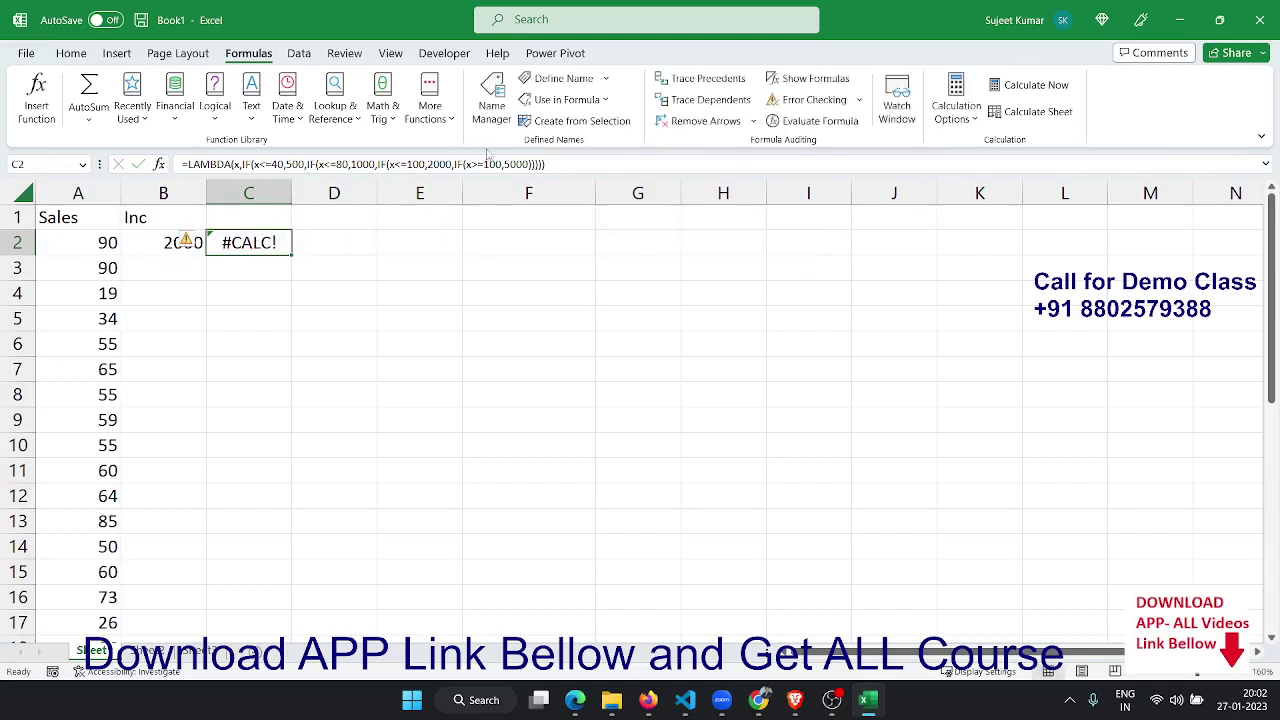
click(552, 82)
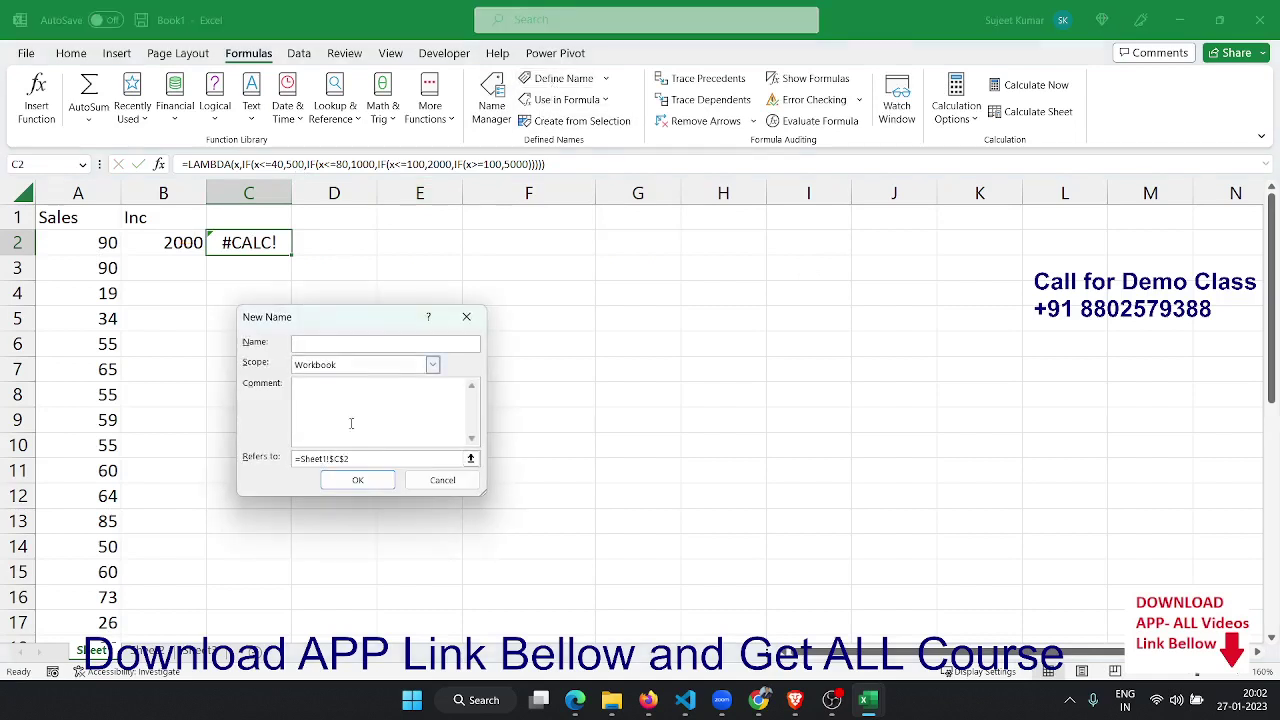
key(Escape)
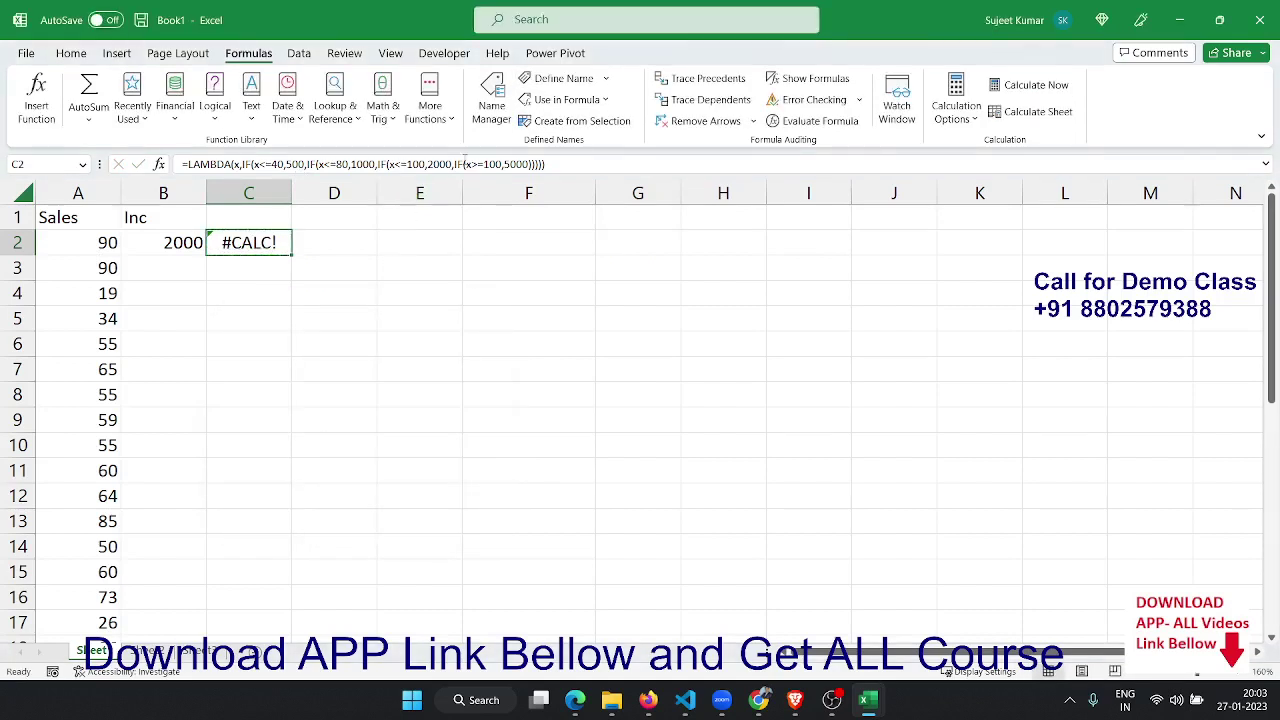
click(491, 102)
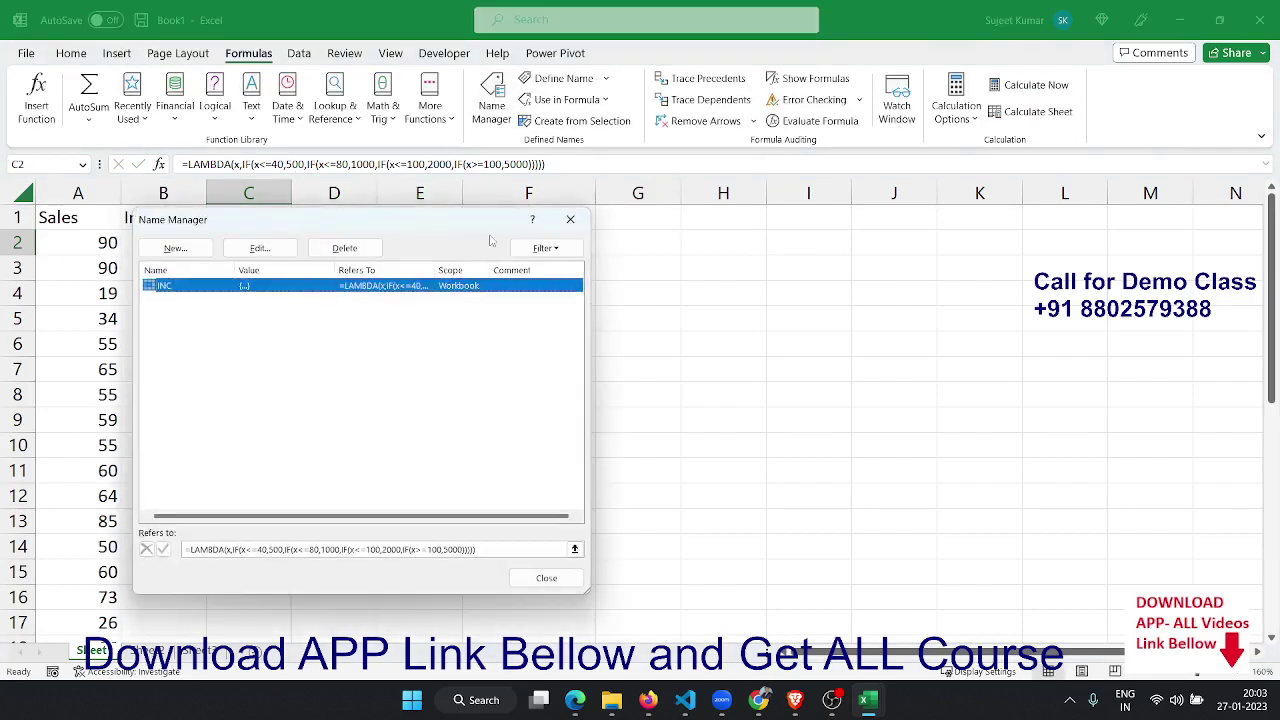
double_click(389, 288)
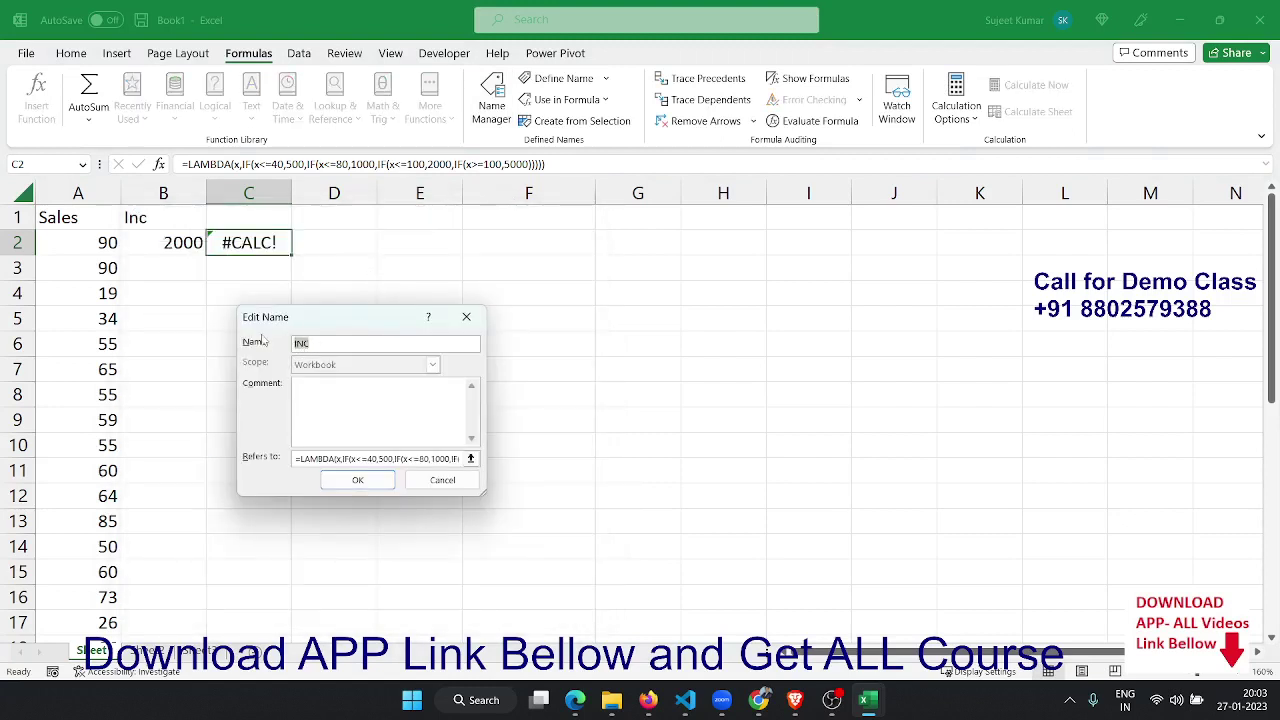
click(317, 455)
double_click(317, 457)
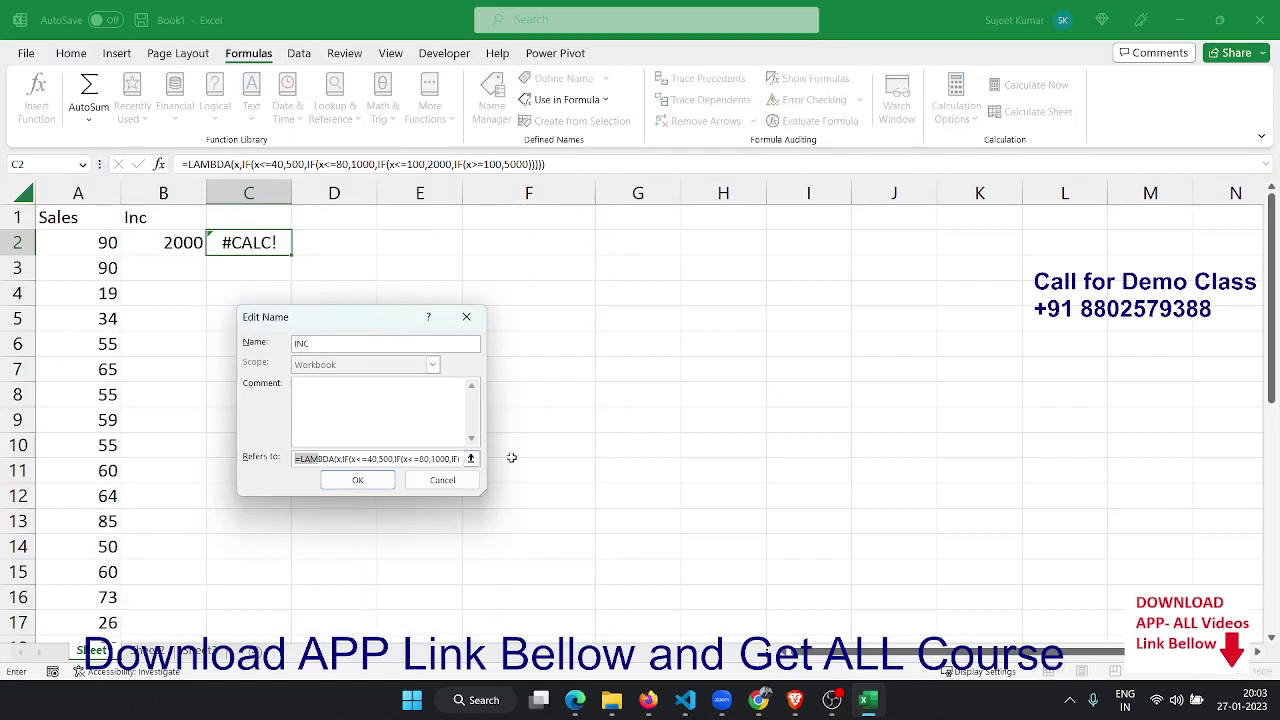
click(445, 480)
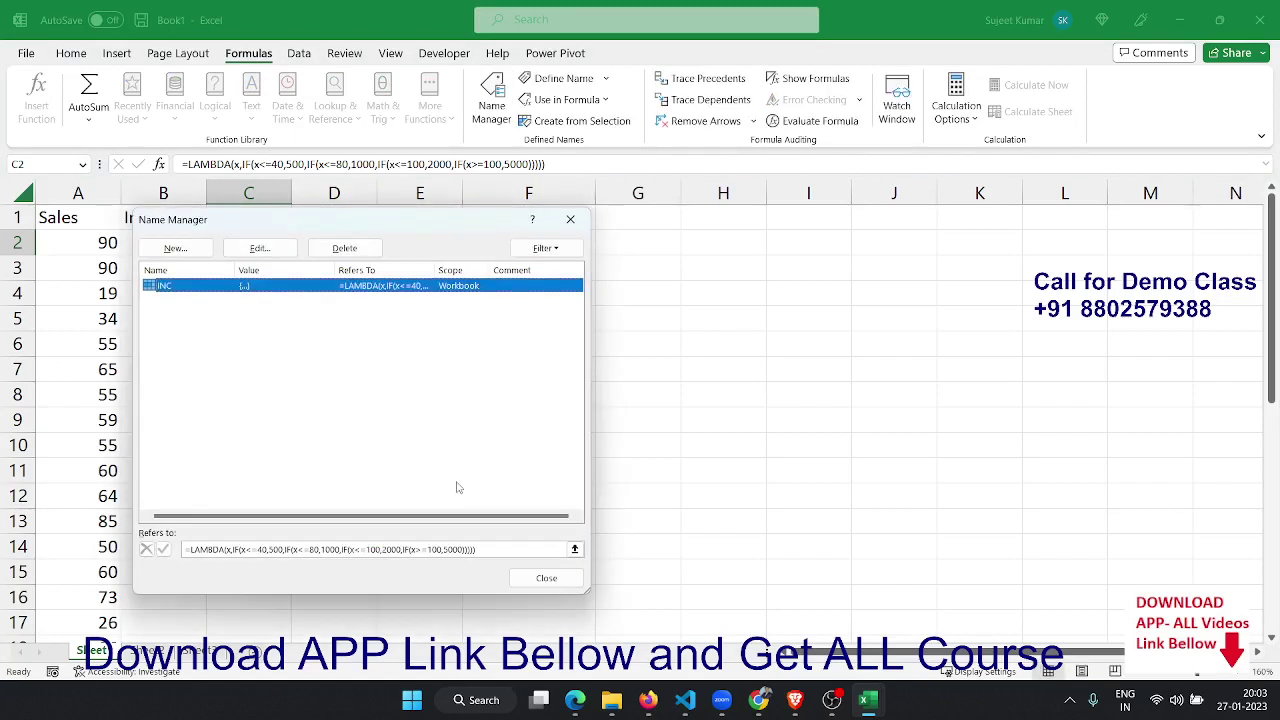
key(Escape)
- Enter =INC(A3) in B3, returning 2000 for the sales value 90
click(192, 258)
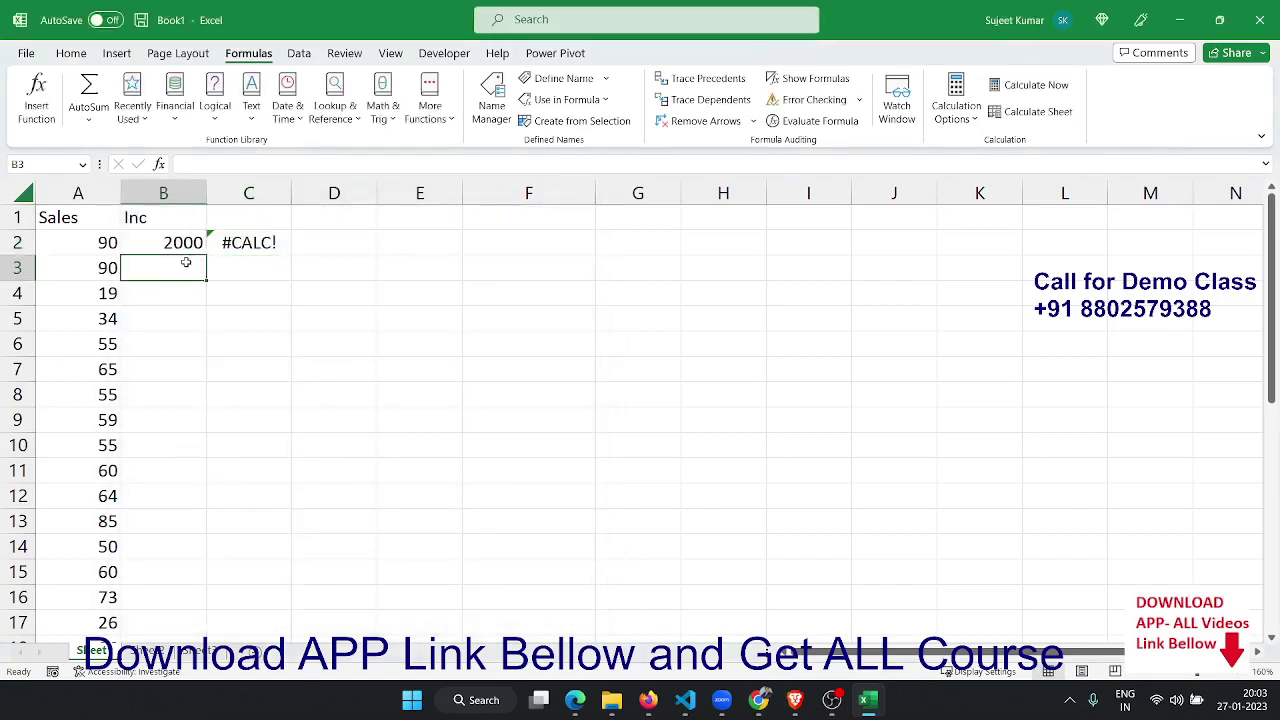
text(=i)
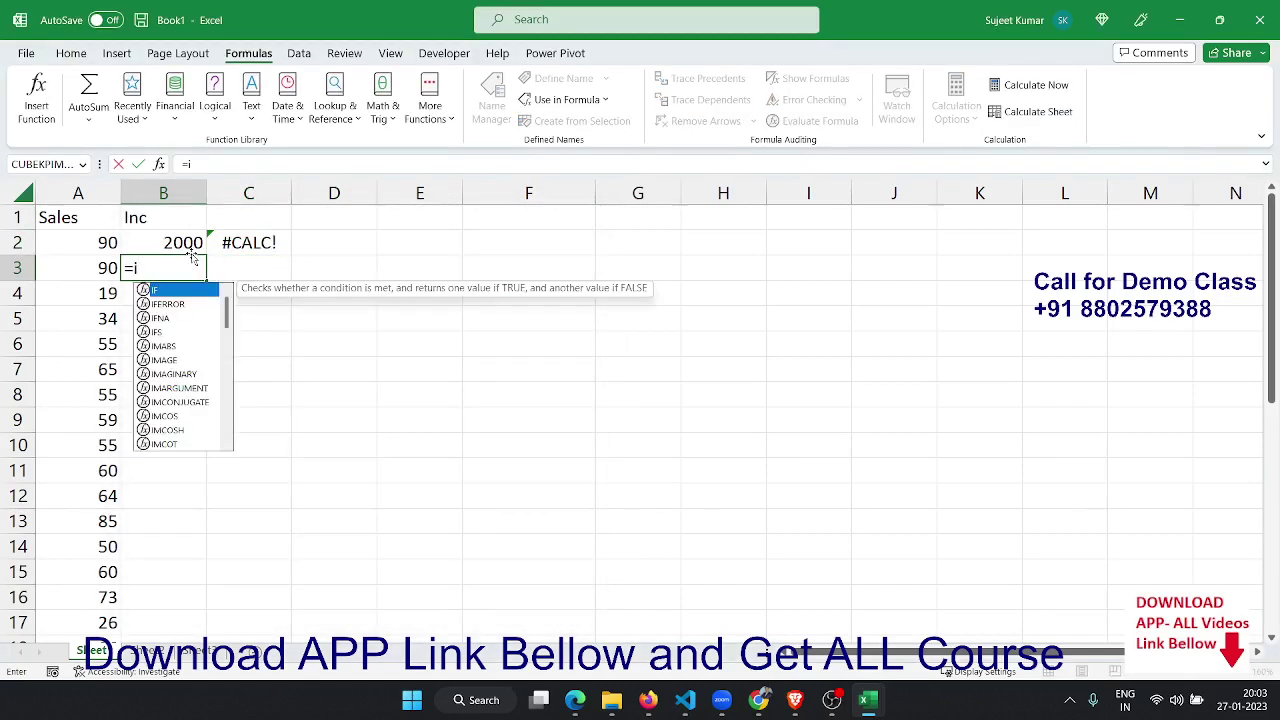
text(n)
key(Tab)
key(Left)
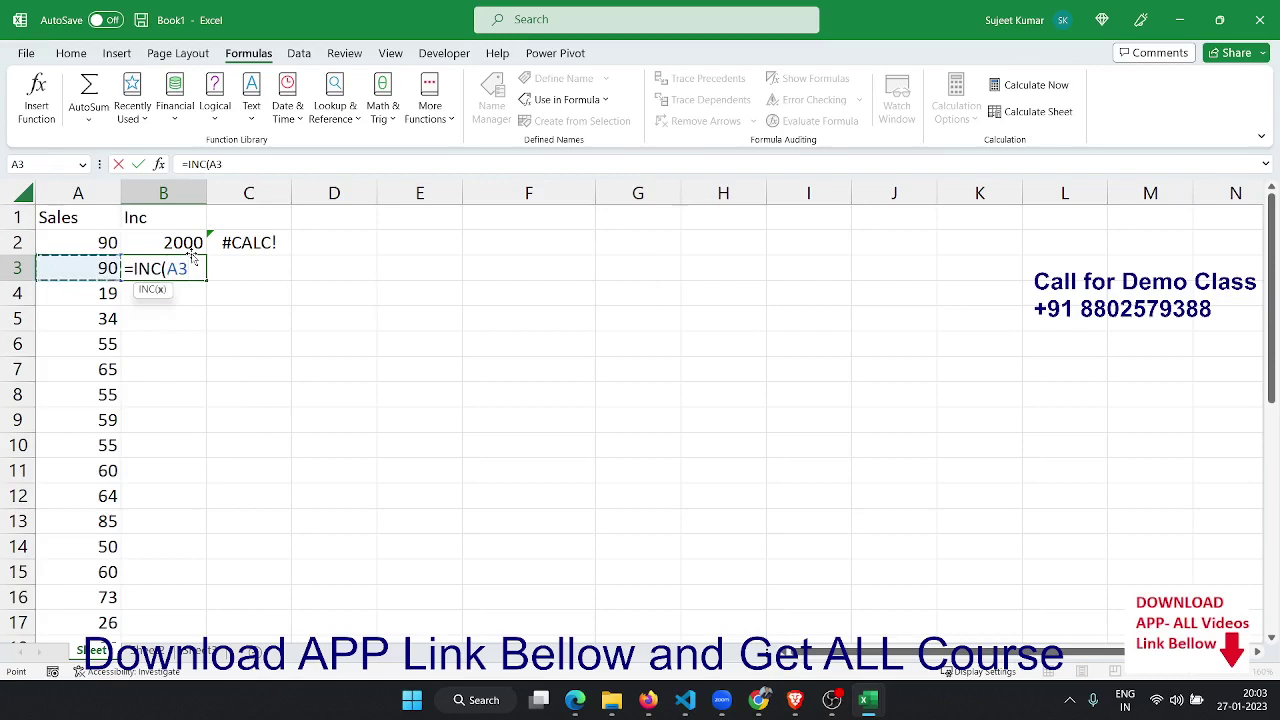
key(ctrl+Return)
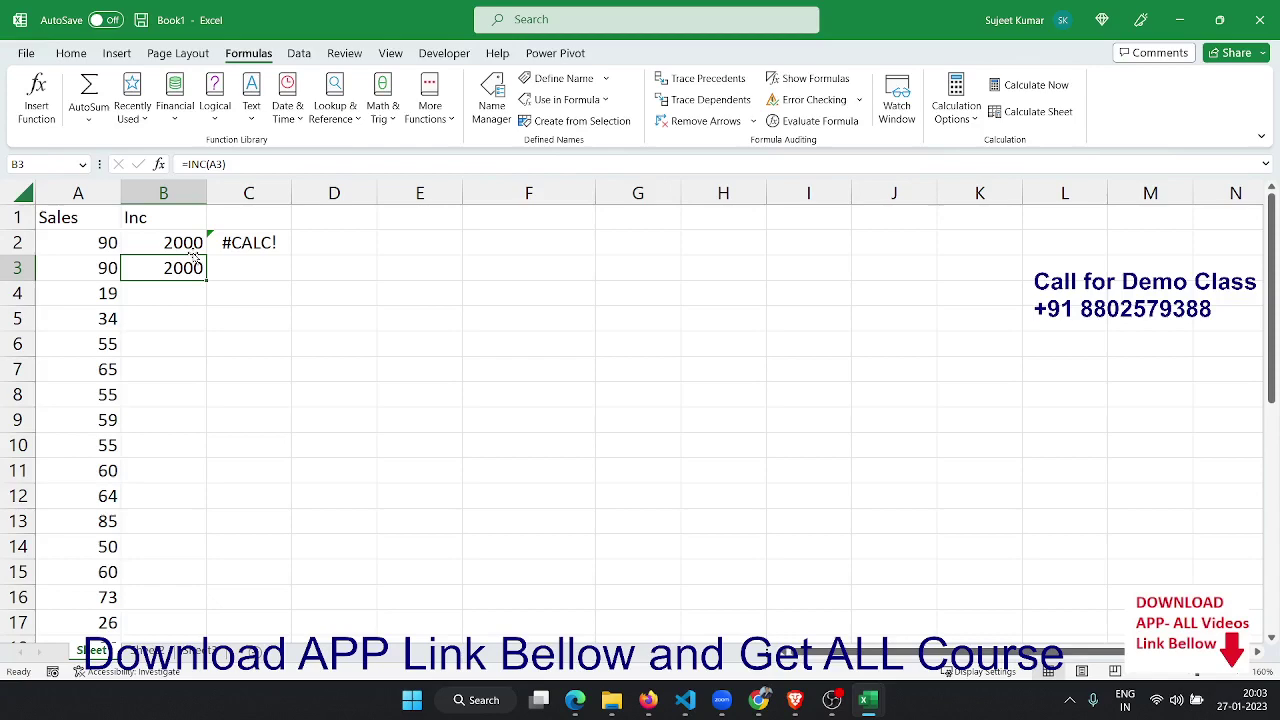
- In Chrome, go to the Google Play page's Notifications and open the first course banner image
mouse_move(757, 700)
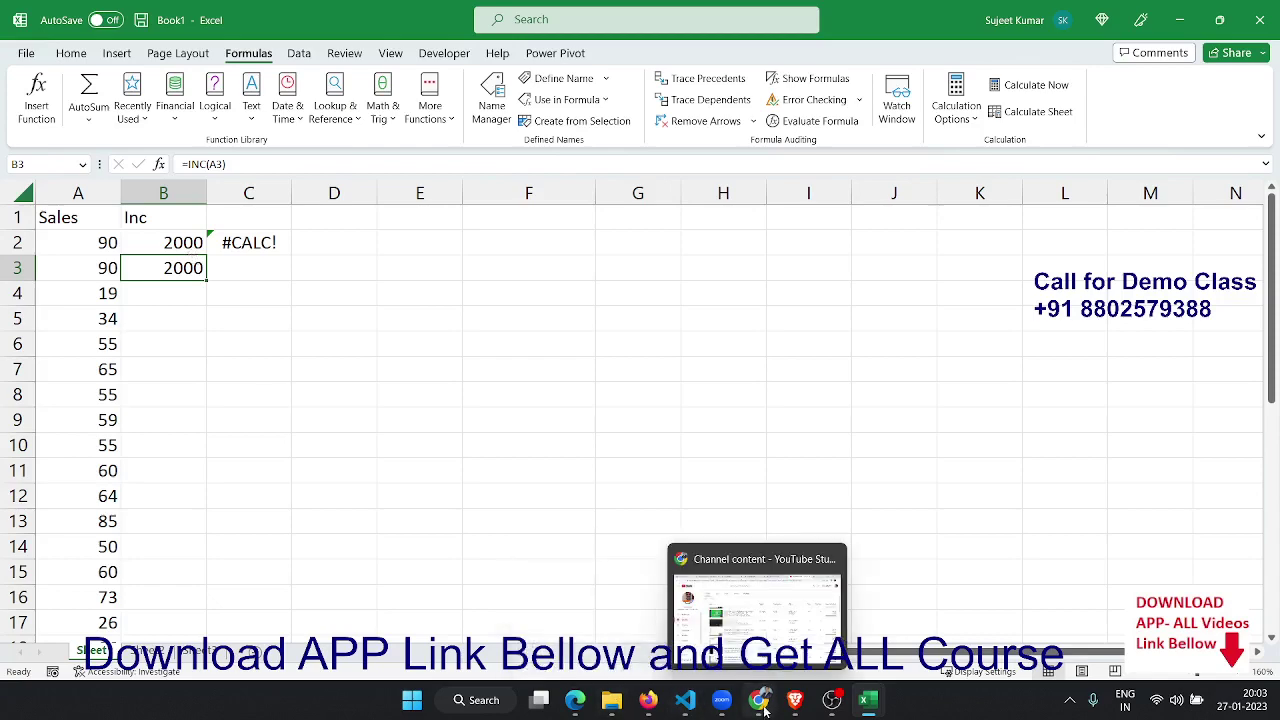
click(757, 605)
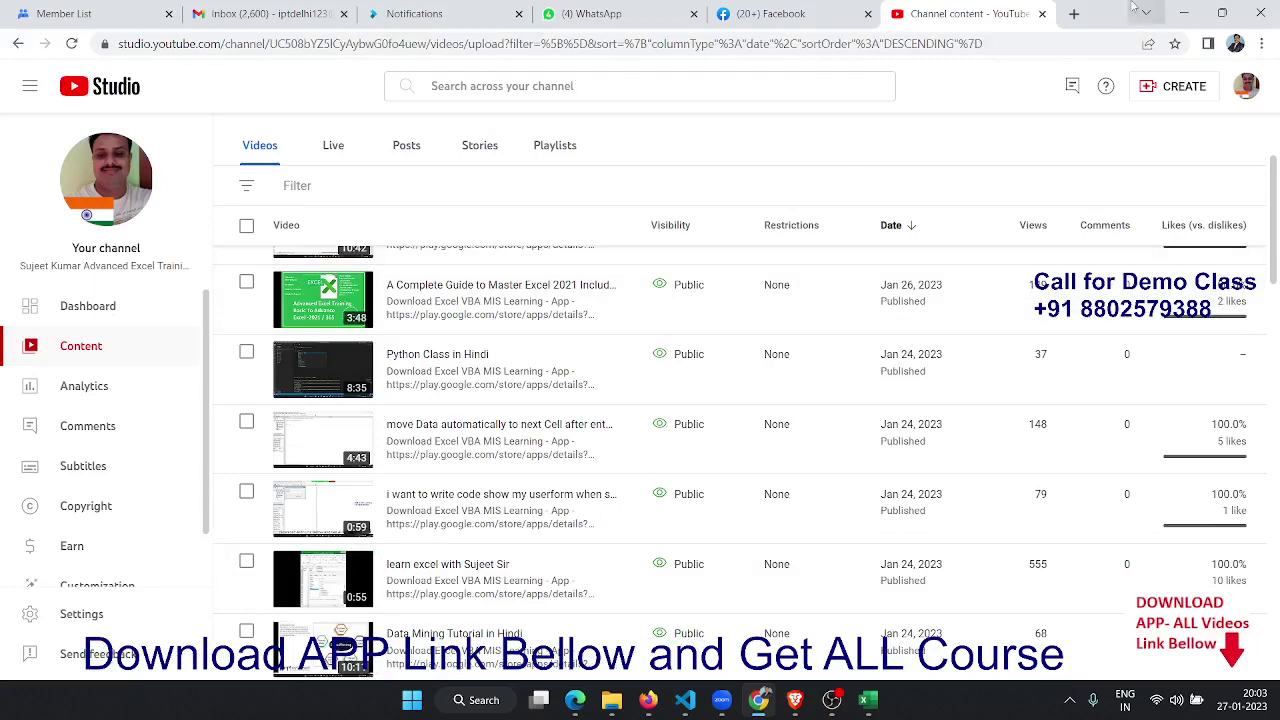
click(1073, 15)
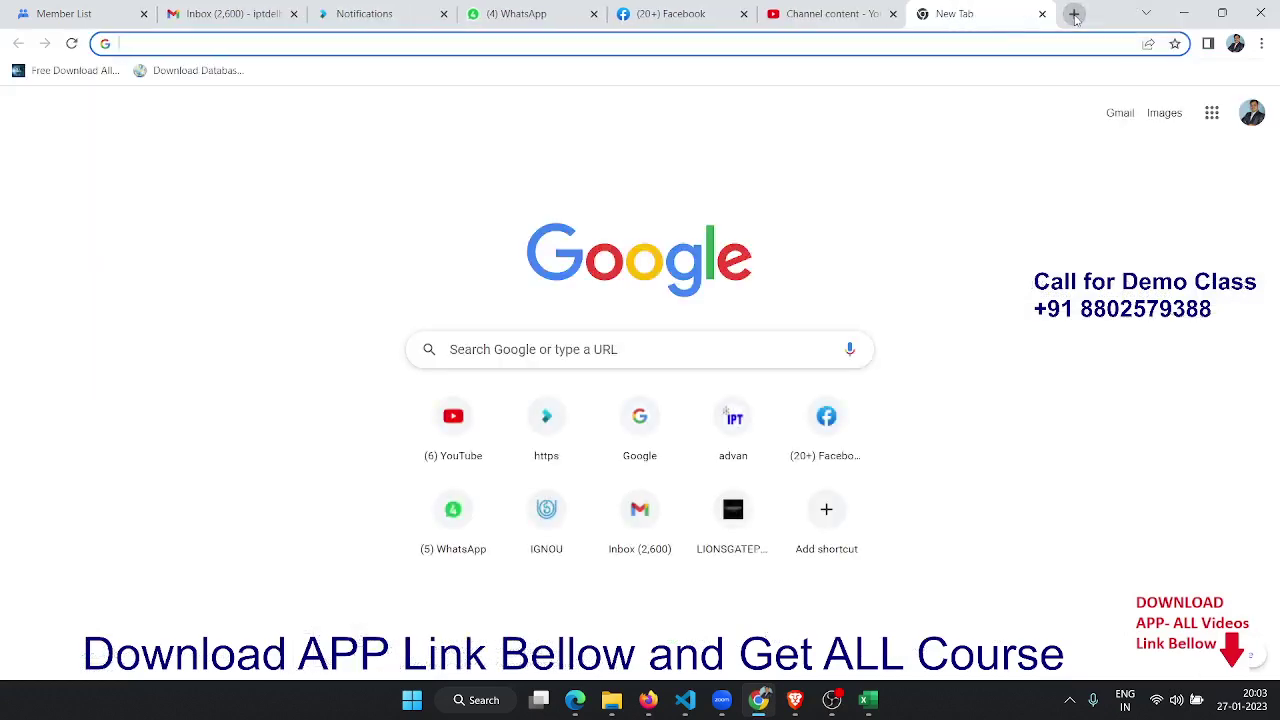
text(pl)
key(Return)
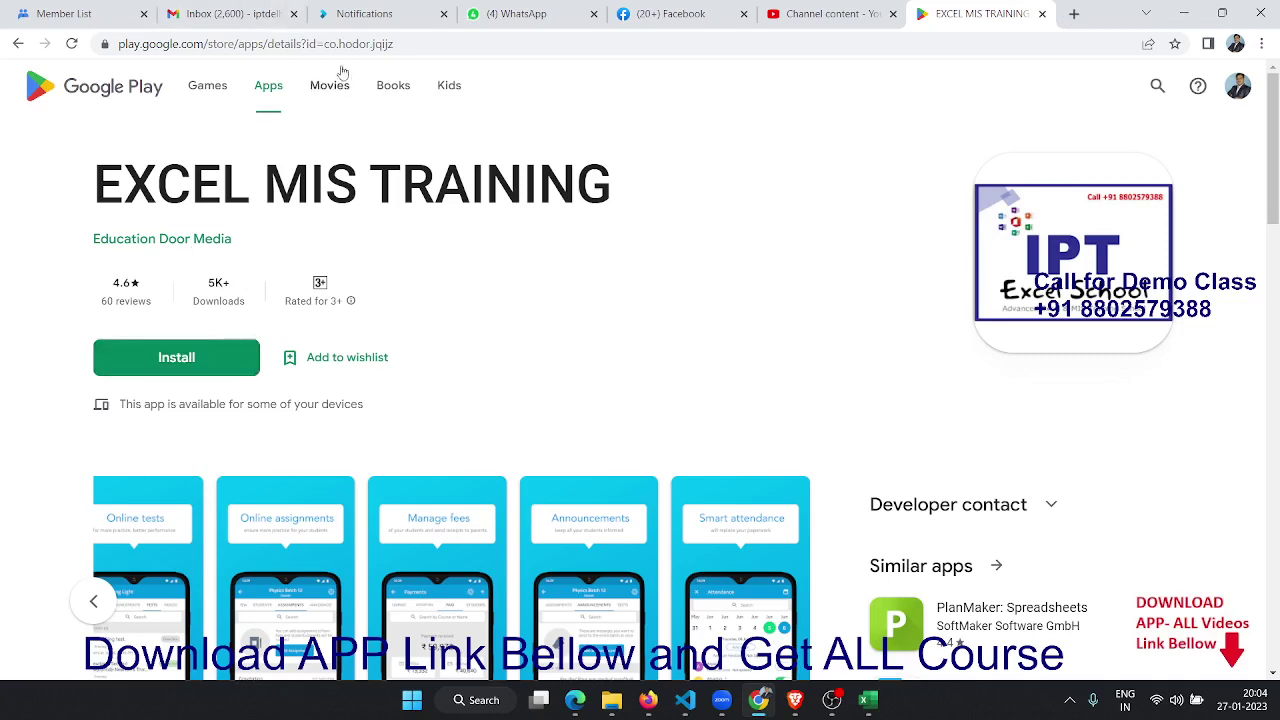
click(350, 16)
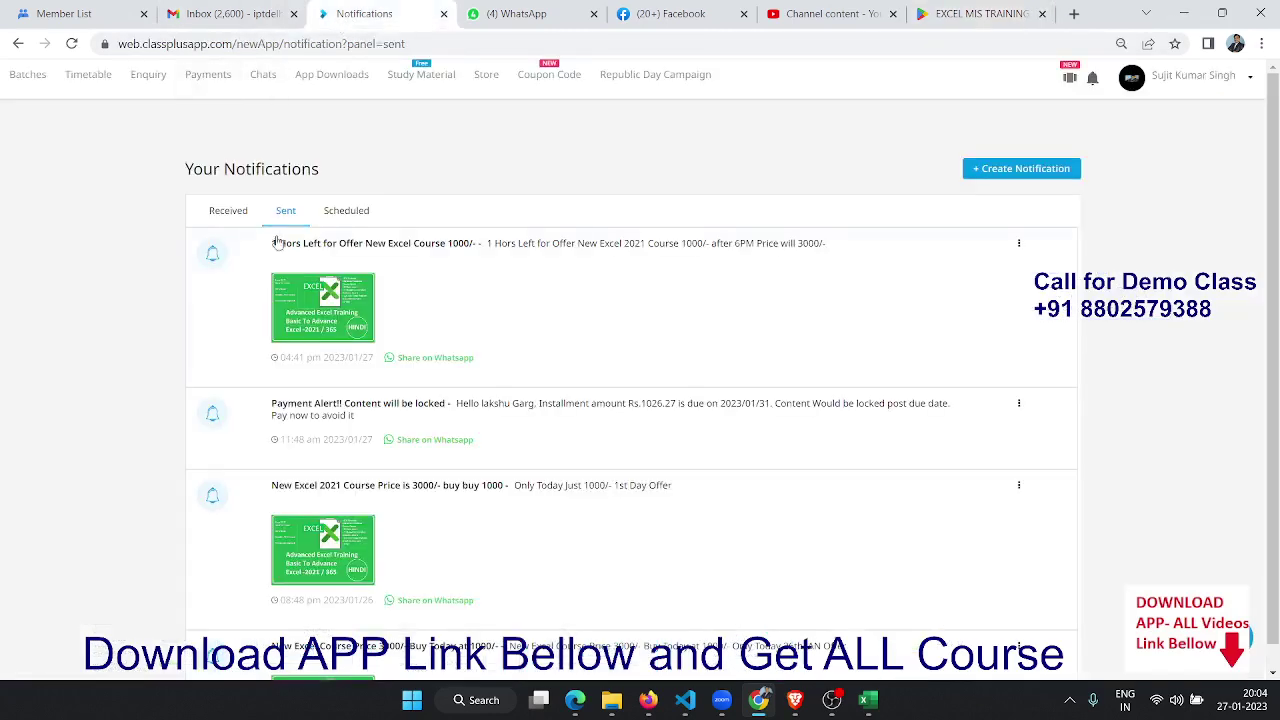
click(291, 304)
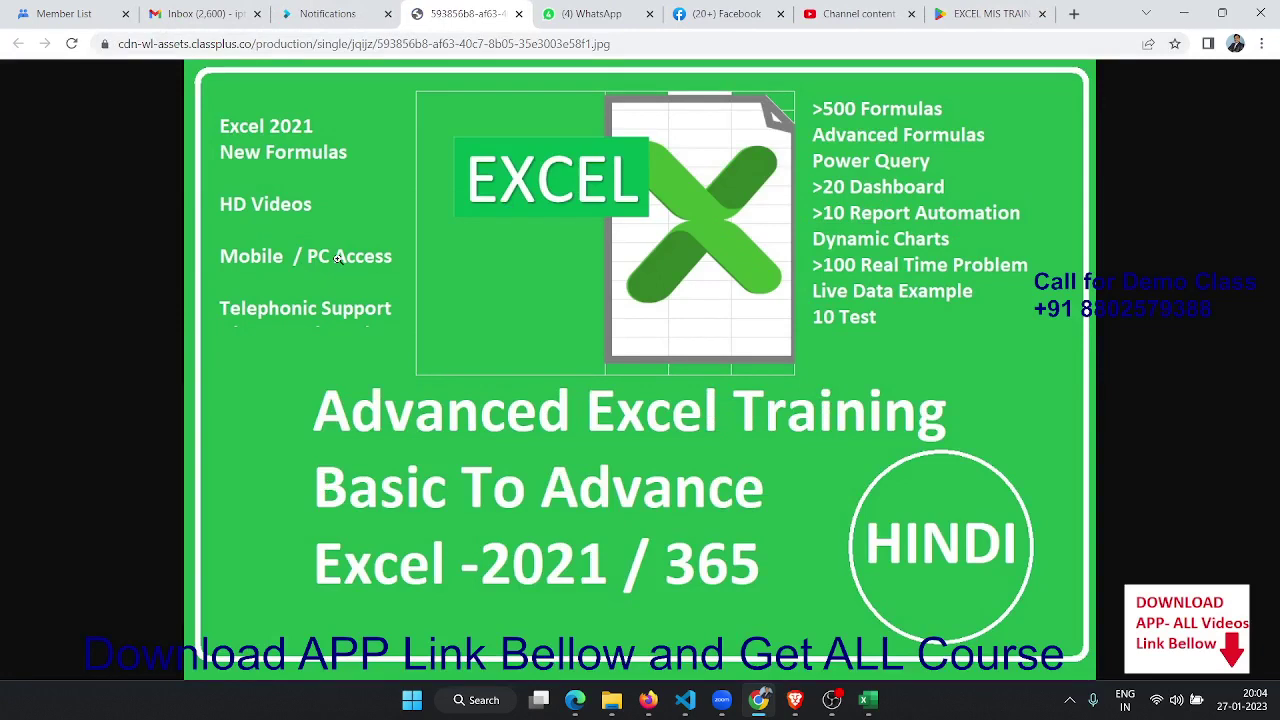